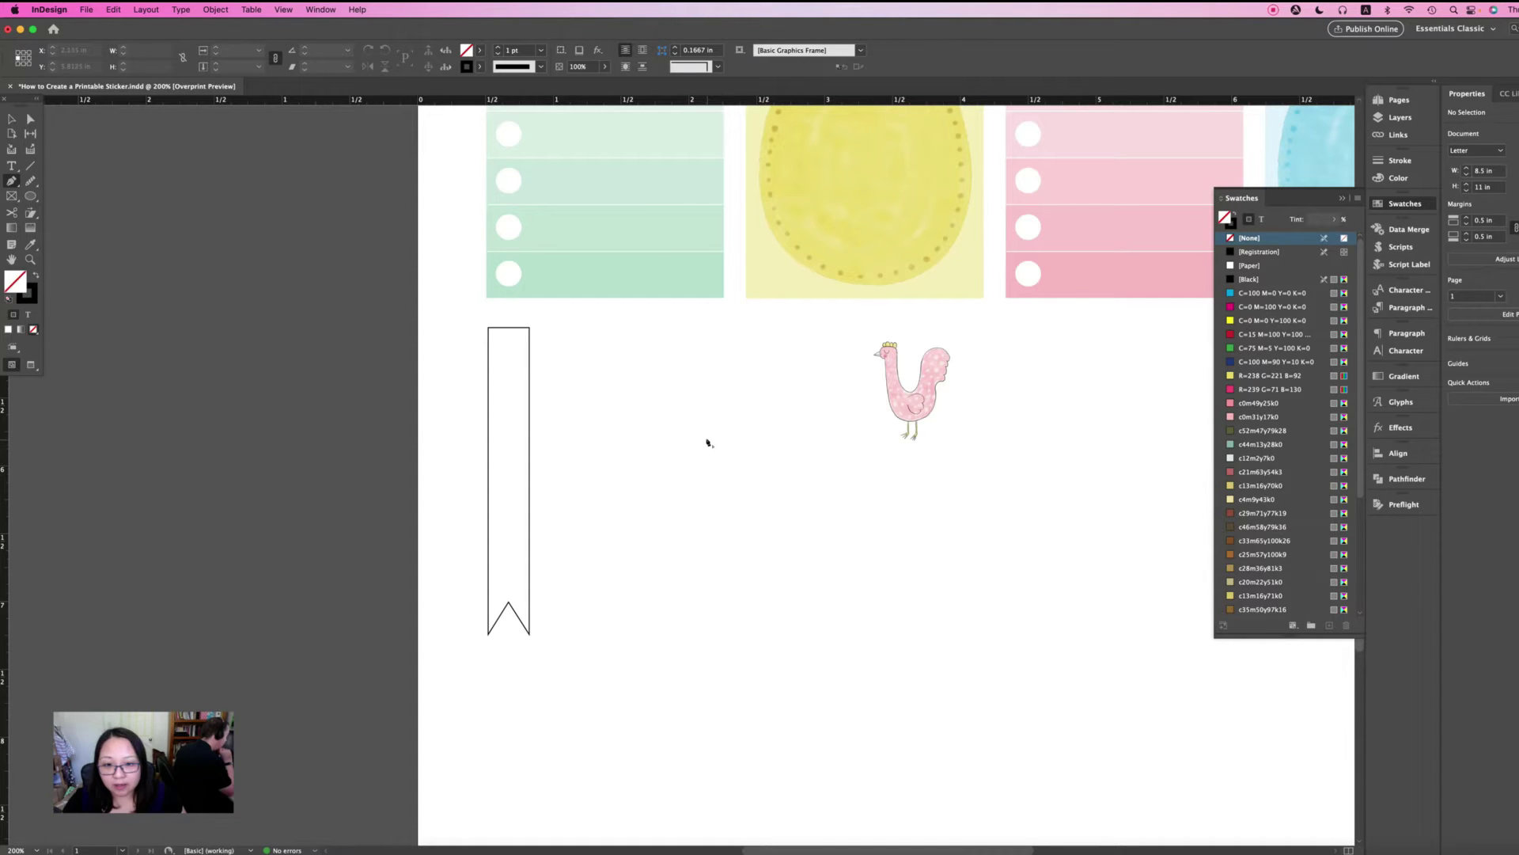
Draw a closed half-heart outline about 0.18 by 0.25 in with the Pen tool in the blank area beside the ribbon, curved outside and straight inside
left_click(706, 441)
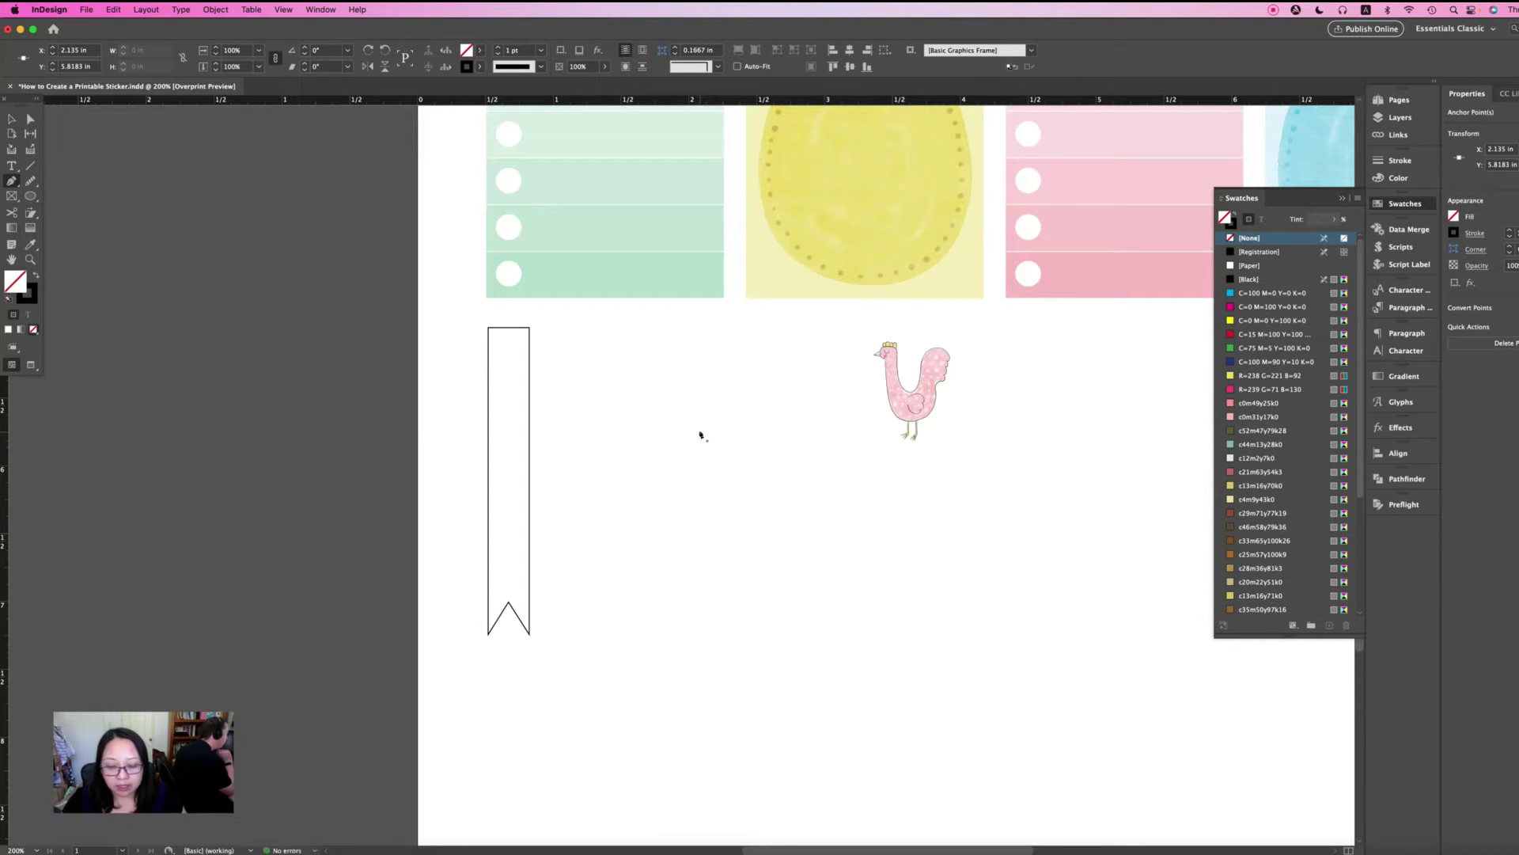
key("super+shift+a")
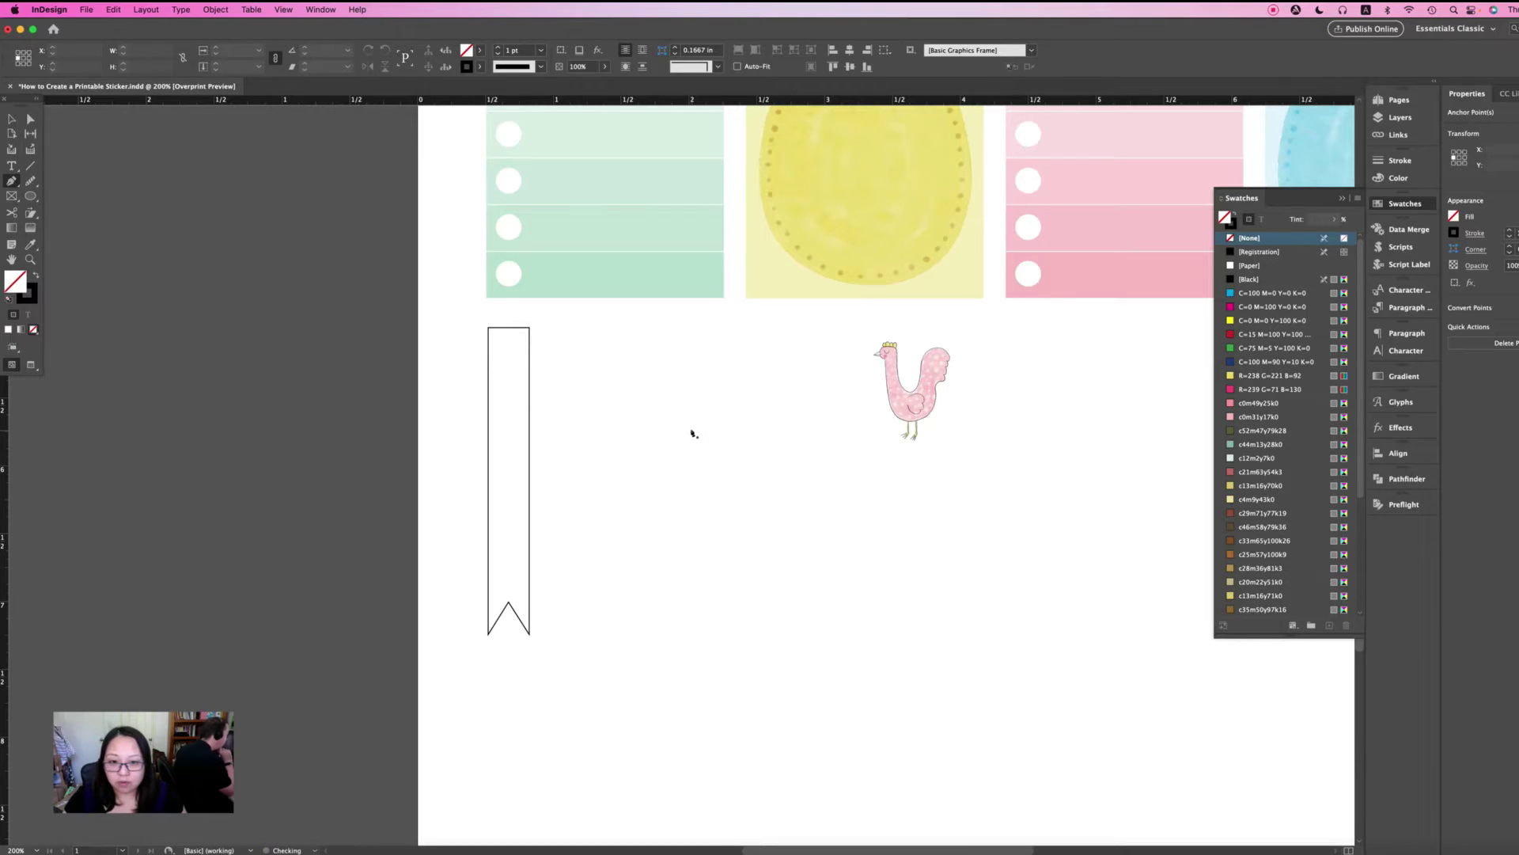
key("super+equal")
key("super+equal")
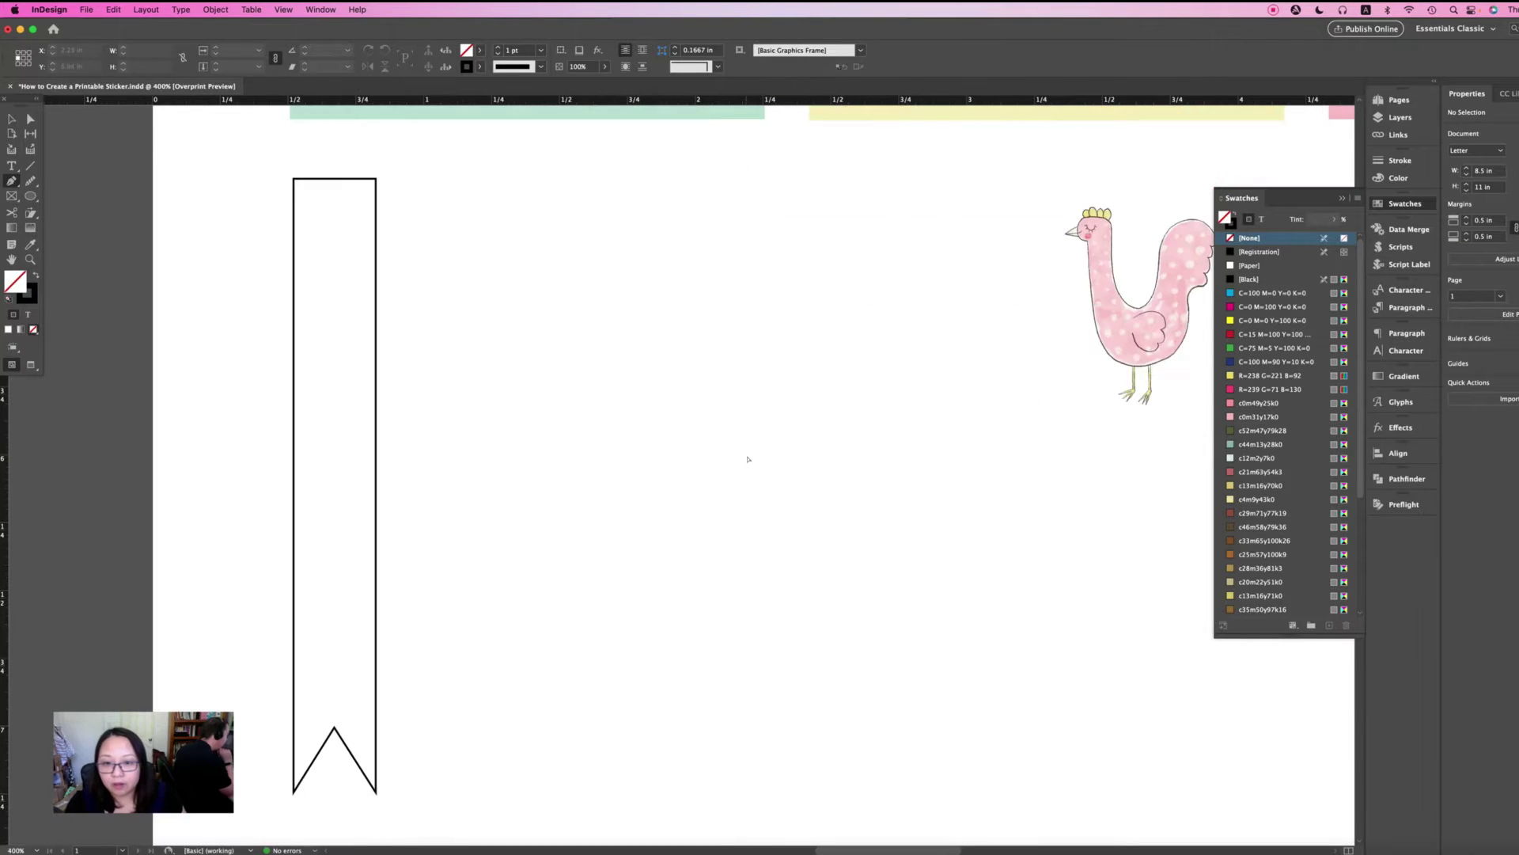
left_click(732, 412)
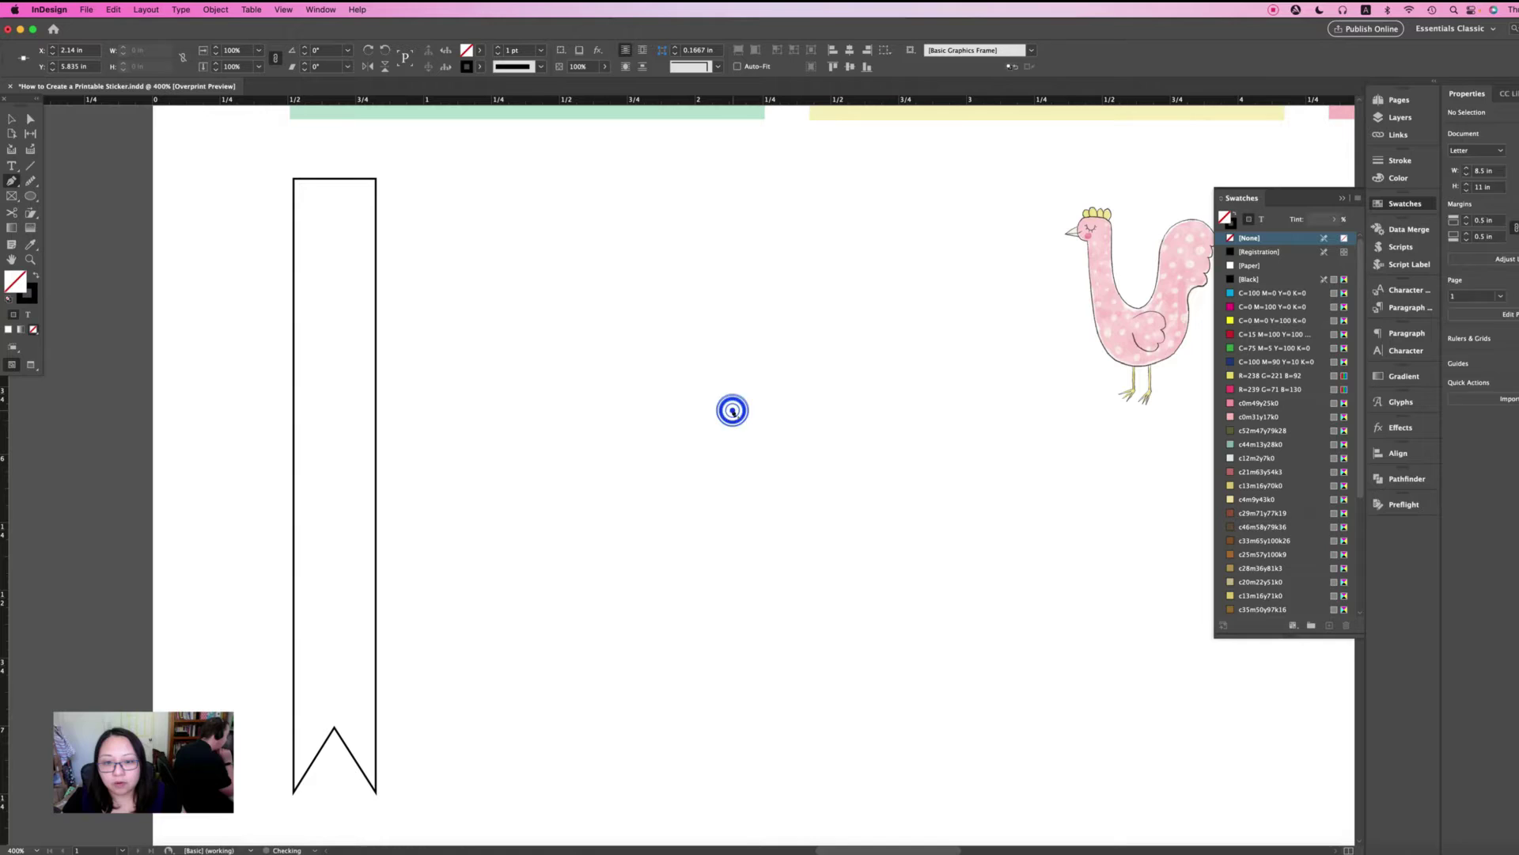
left_click(701, 395)
left_click_drag(691, 399, 684, 402)
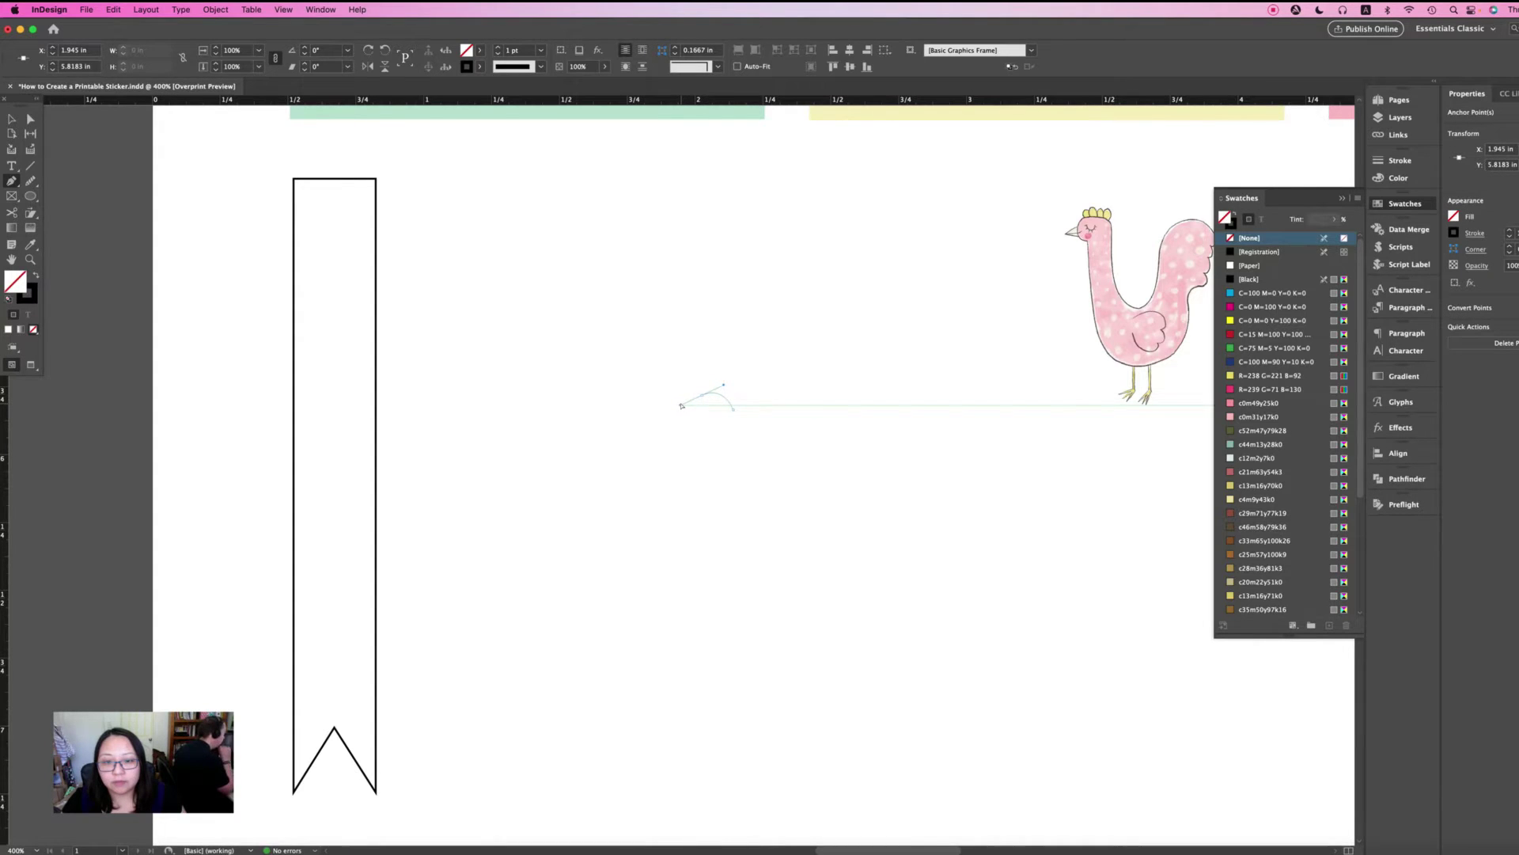
left_click_drag(675, 412, 681, 401)
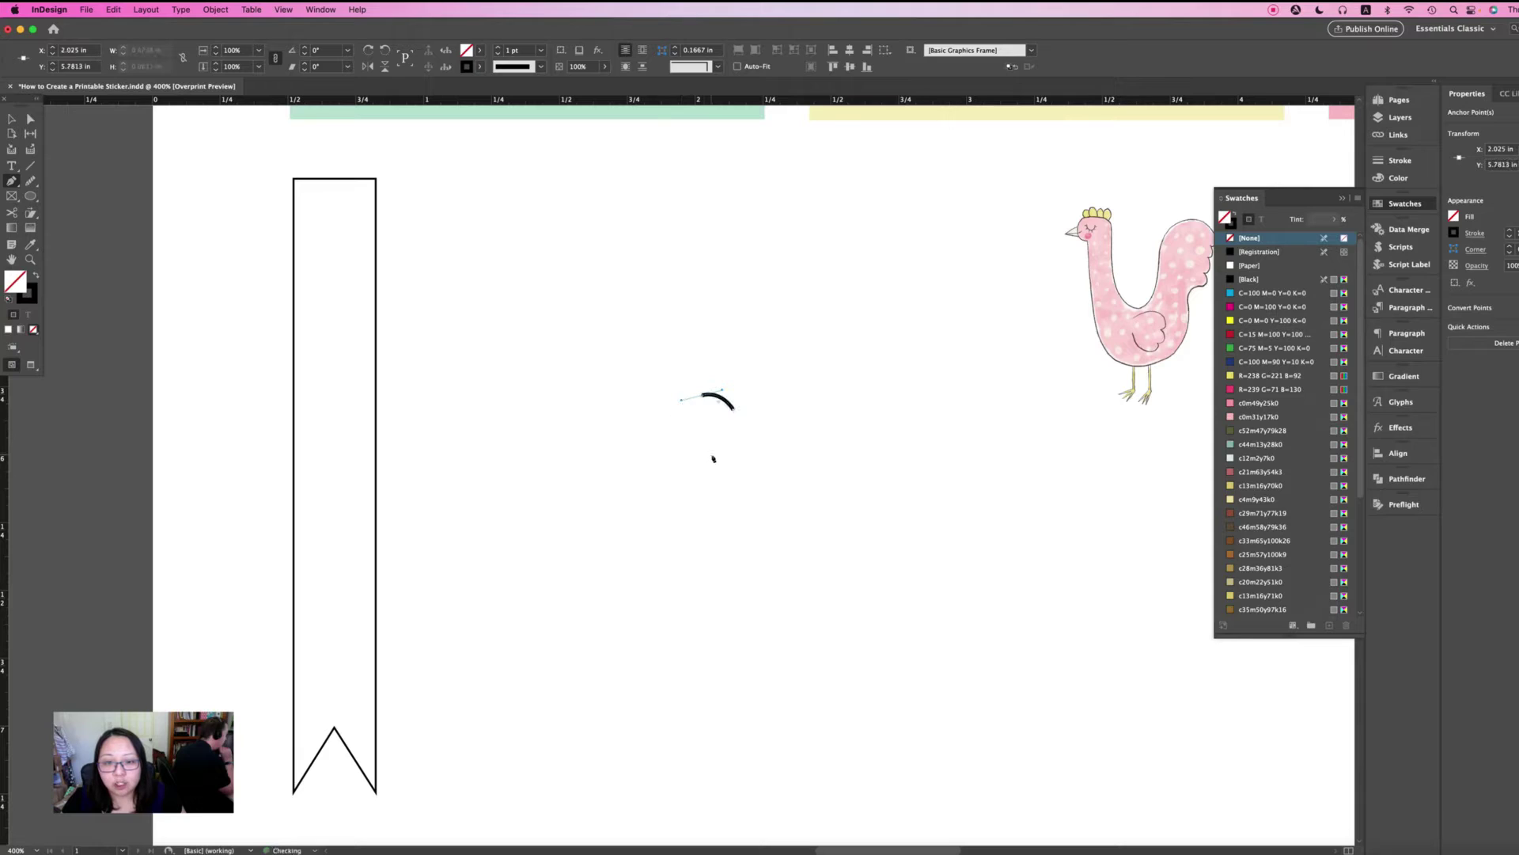
left_click_drag(732, 458, 780, 473)
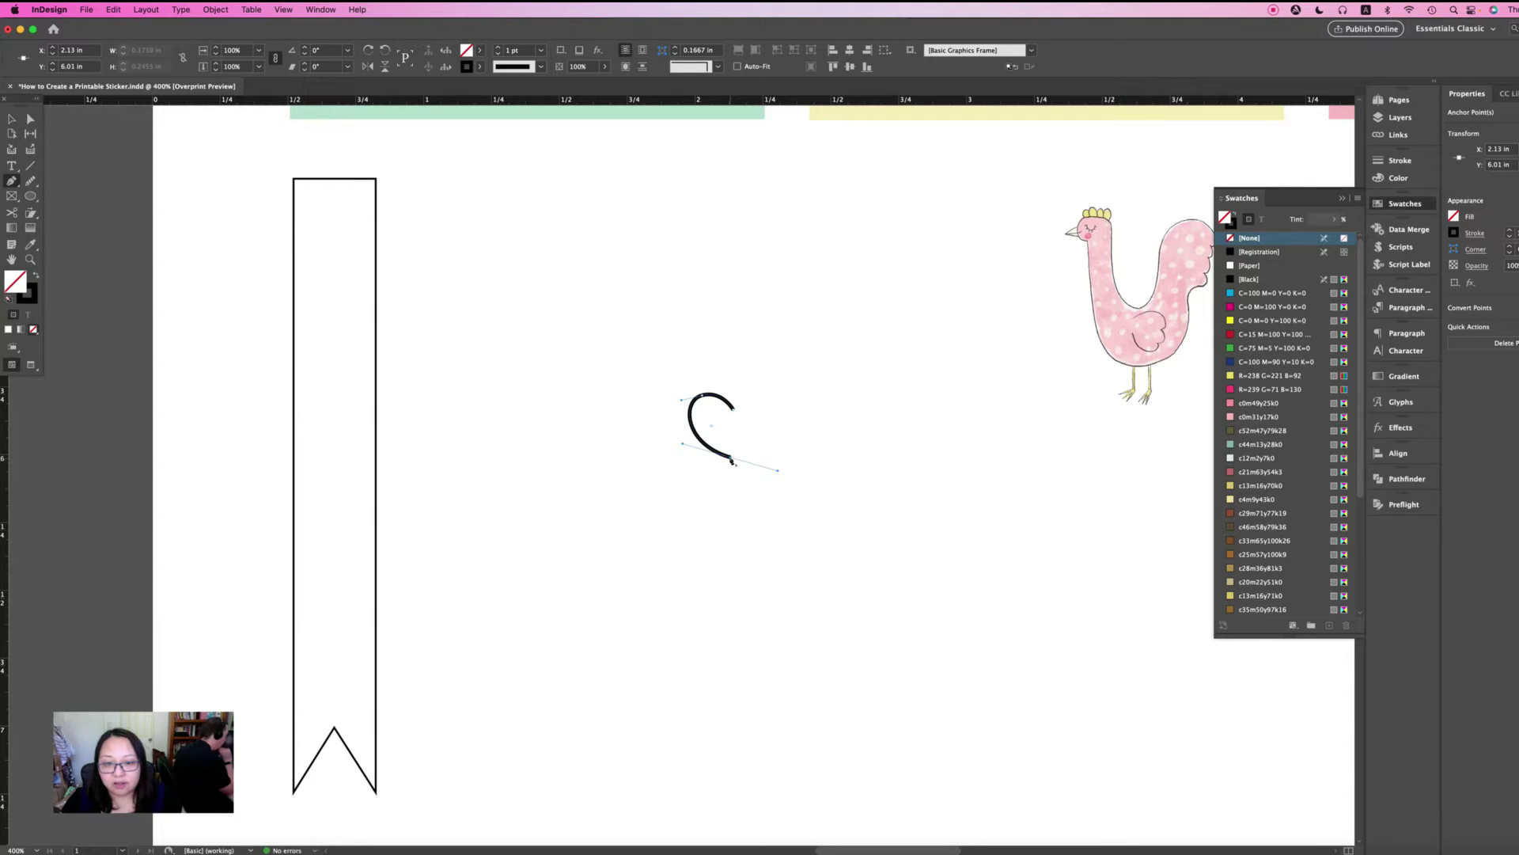
left_click(732, 459)
left_click(735, 410)
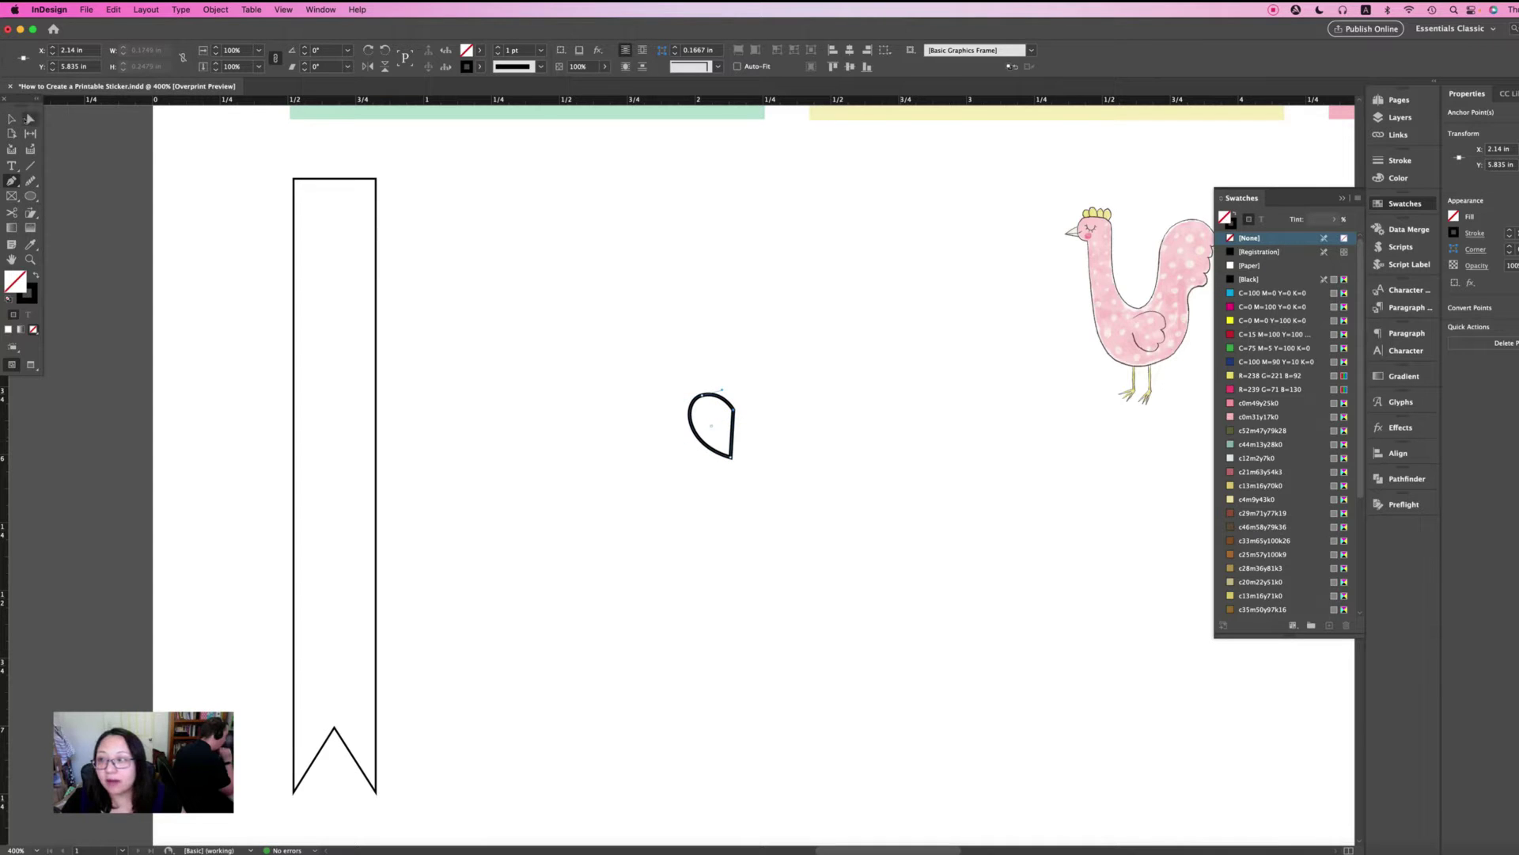
Shift the half-heart outline slightly to the right
left_click(29, 119)
left_click(787, 435)
scroll(815, 402, "up", 5)
key("v")
left_click(567, 464)
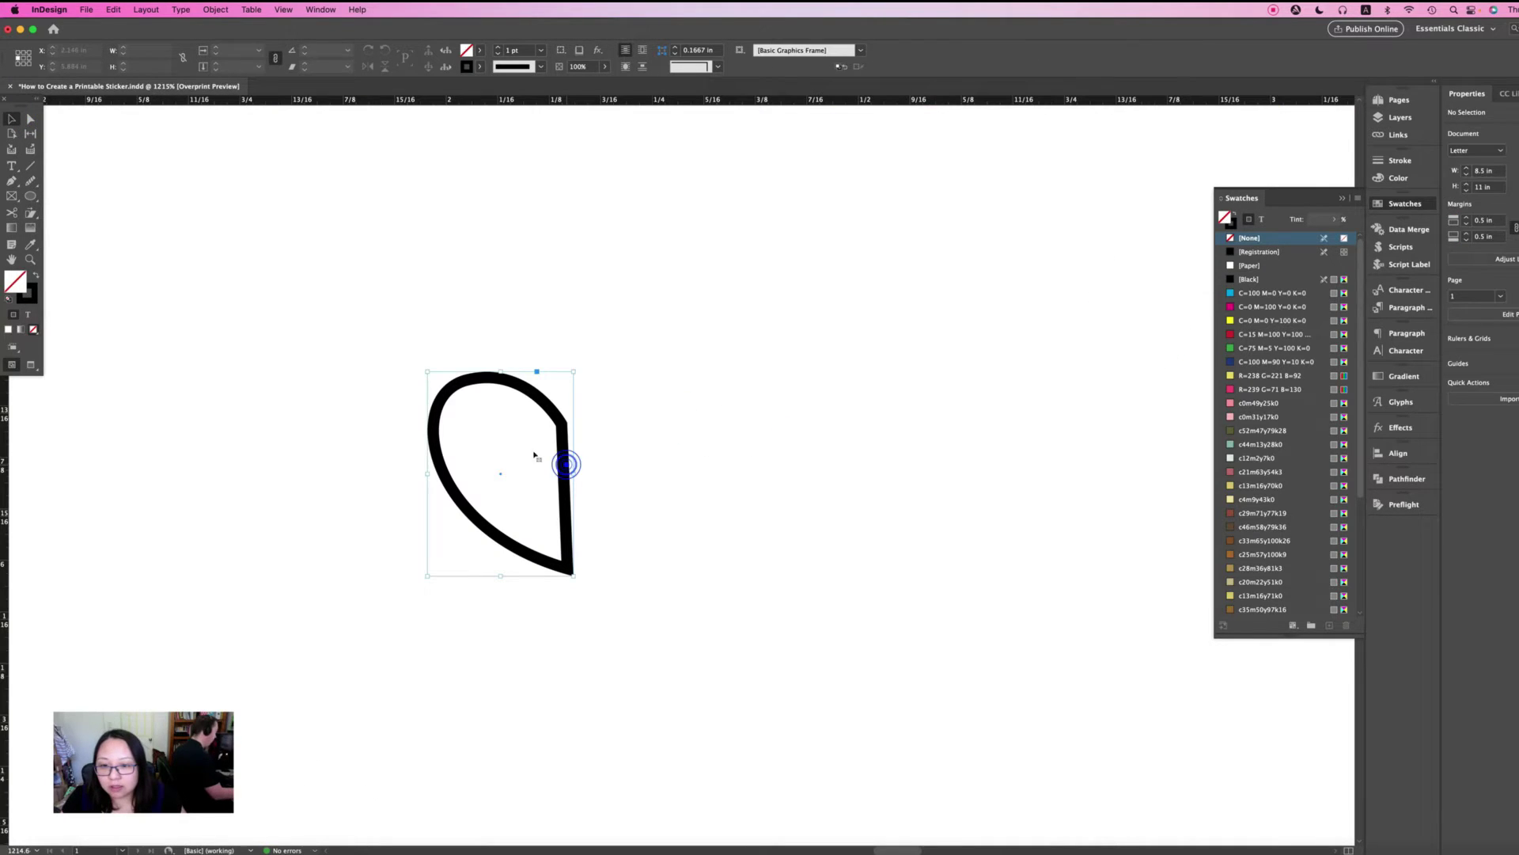
left_click(30, 119)
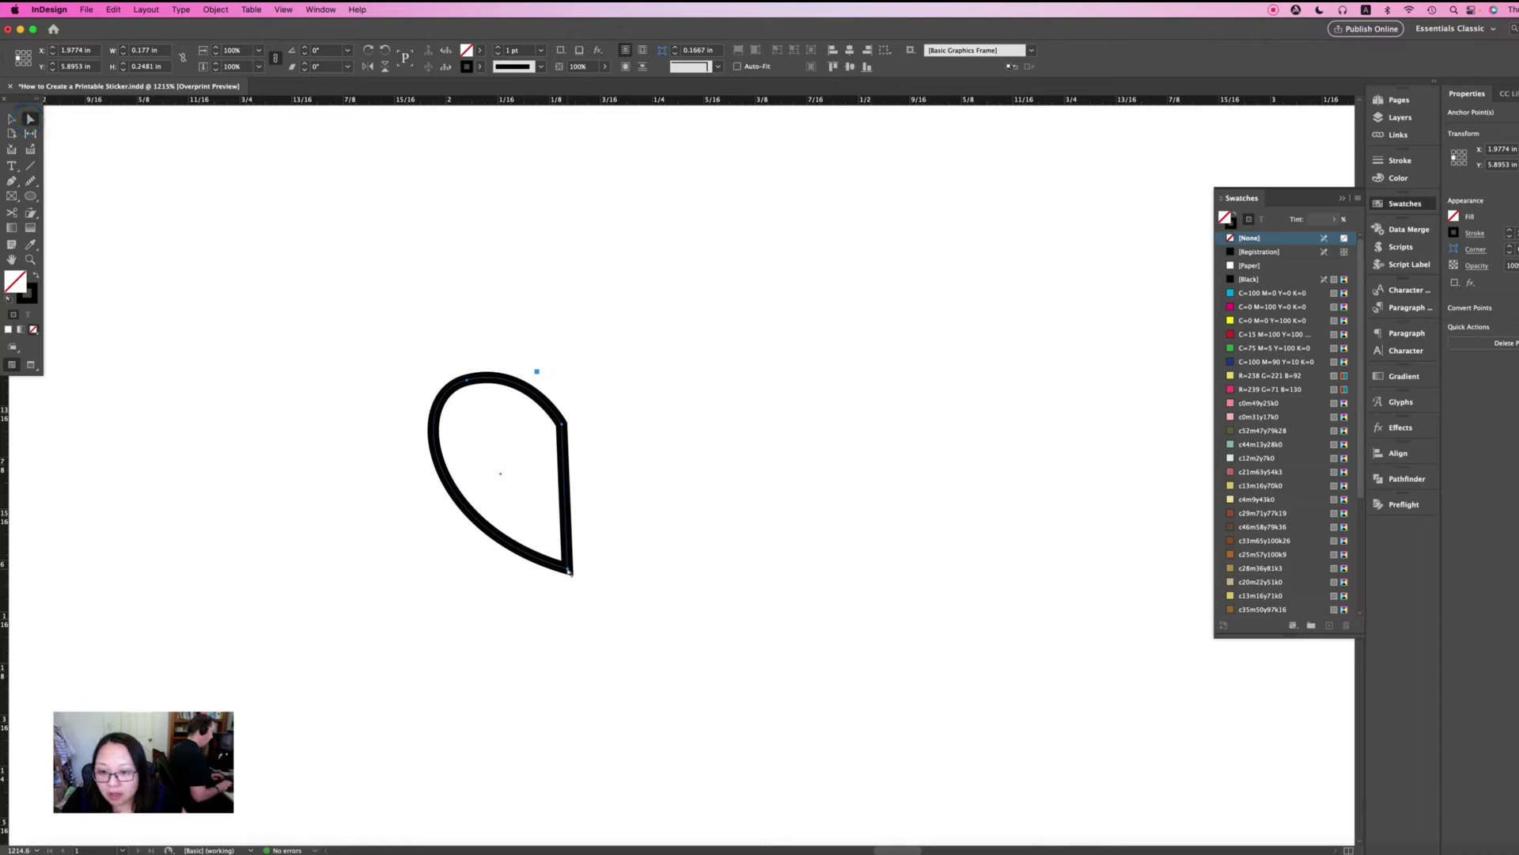
left_click_drag(567, 569, 574, 569)
left_click(620, 554)
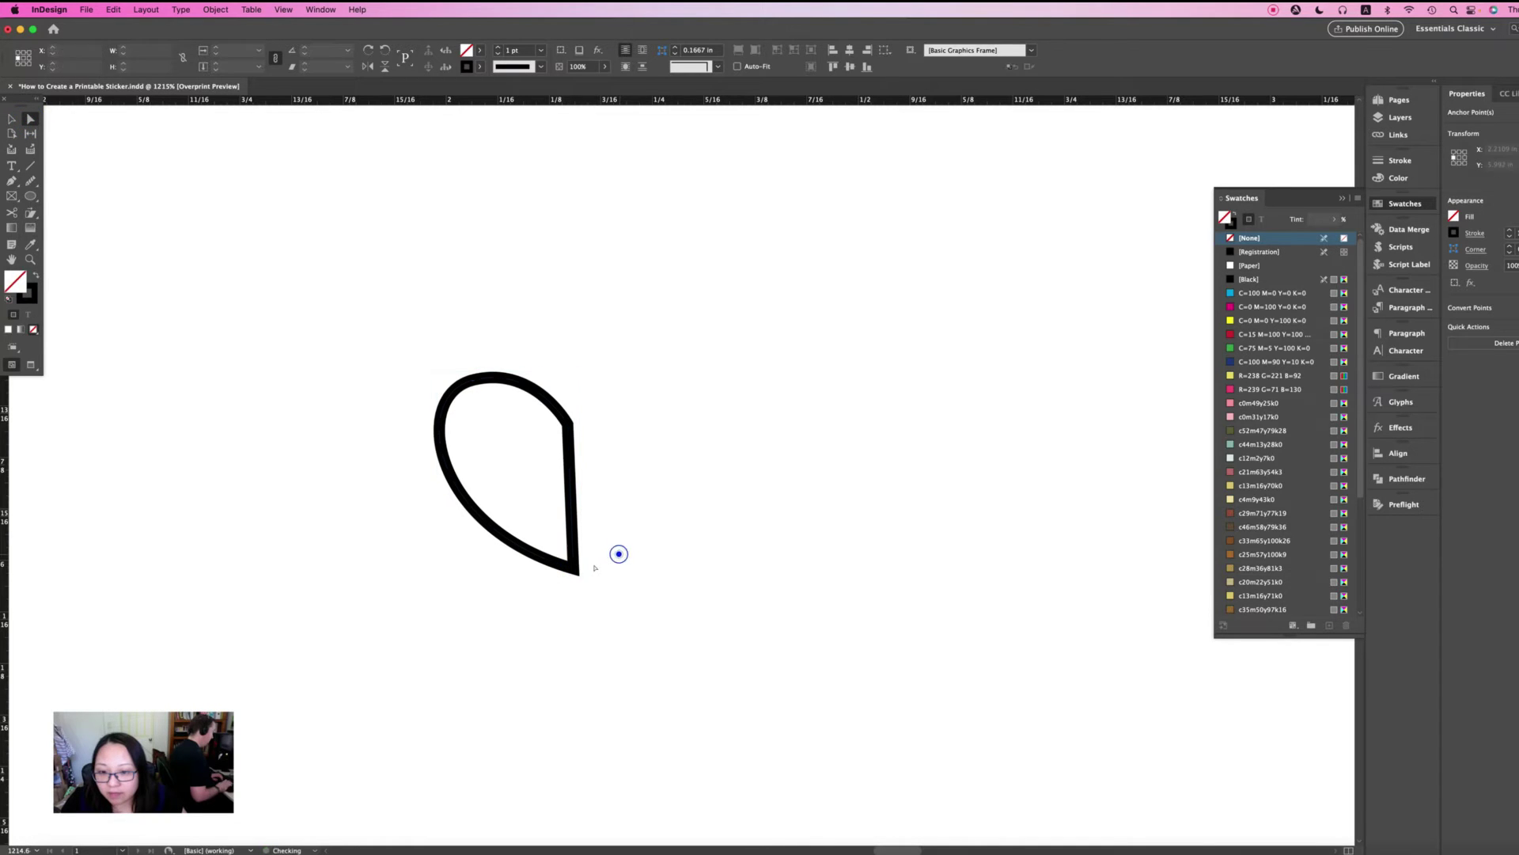
left_click_drag(4, 528, 569, 425)
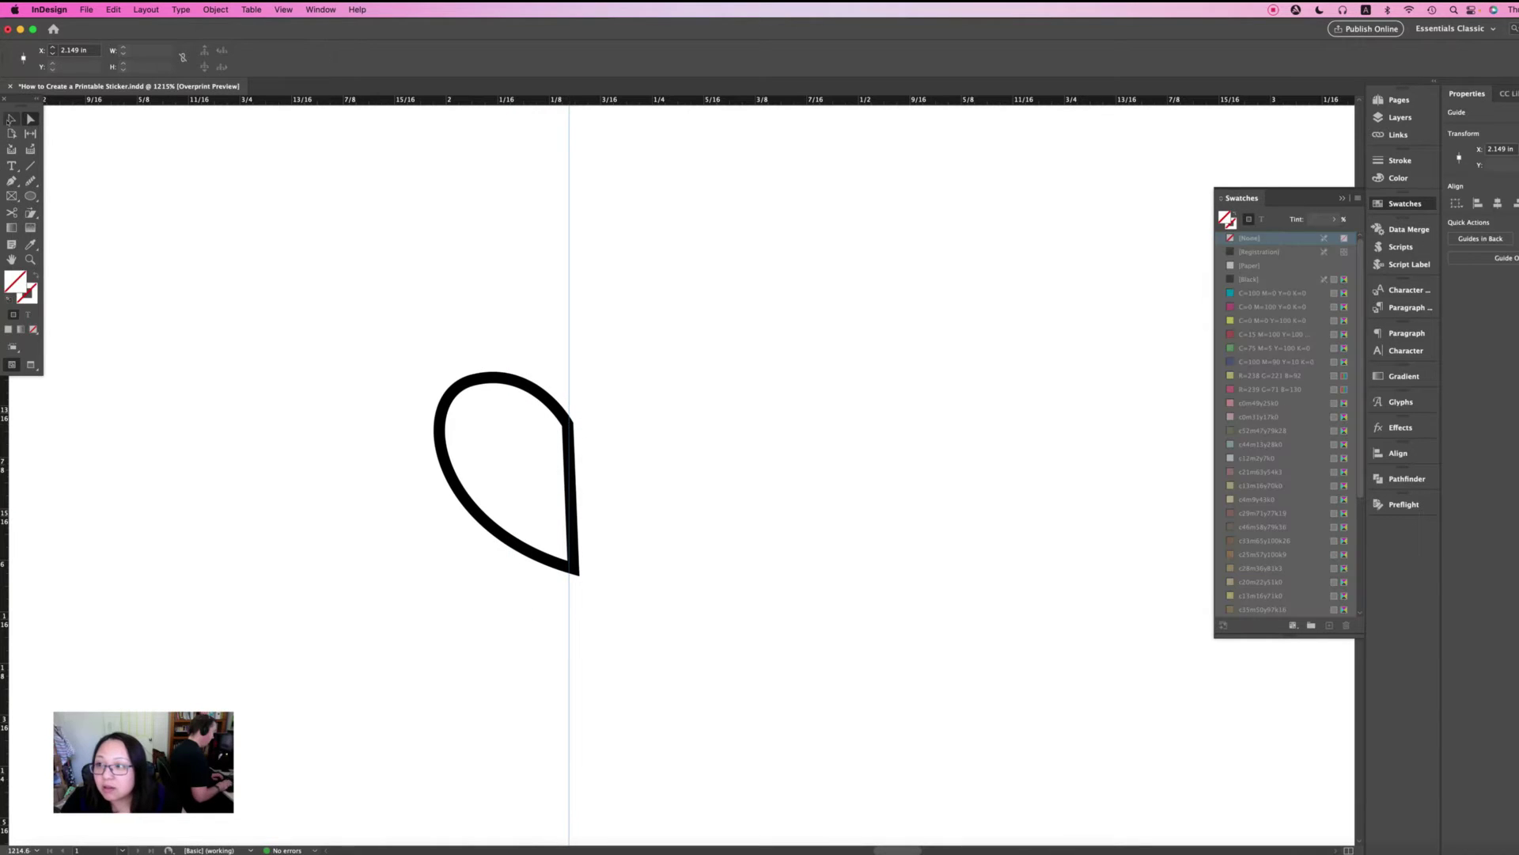
left_click(12, 119)
left_click(548, 561)
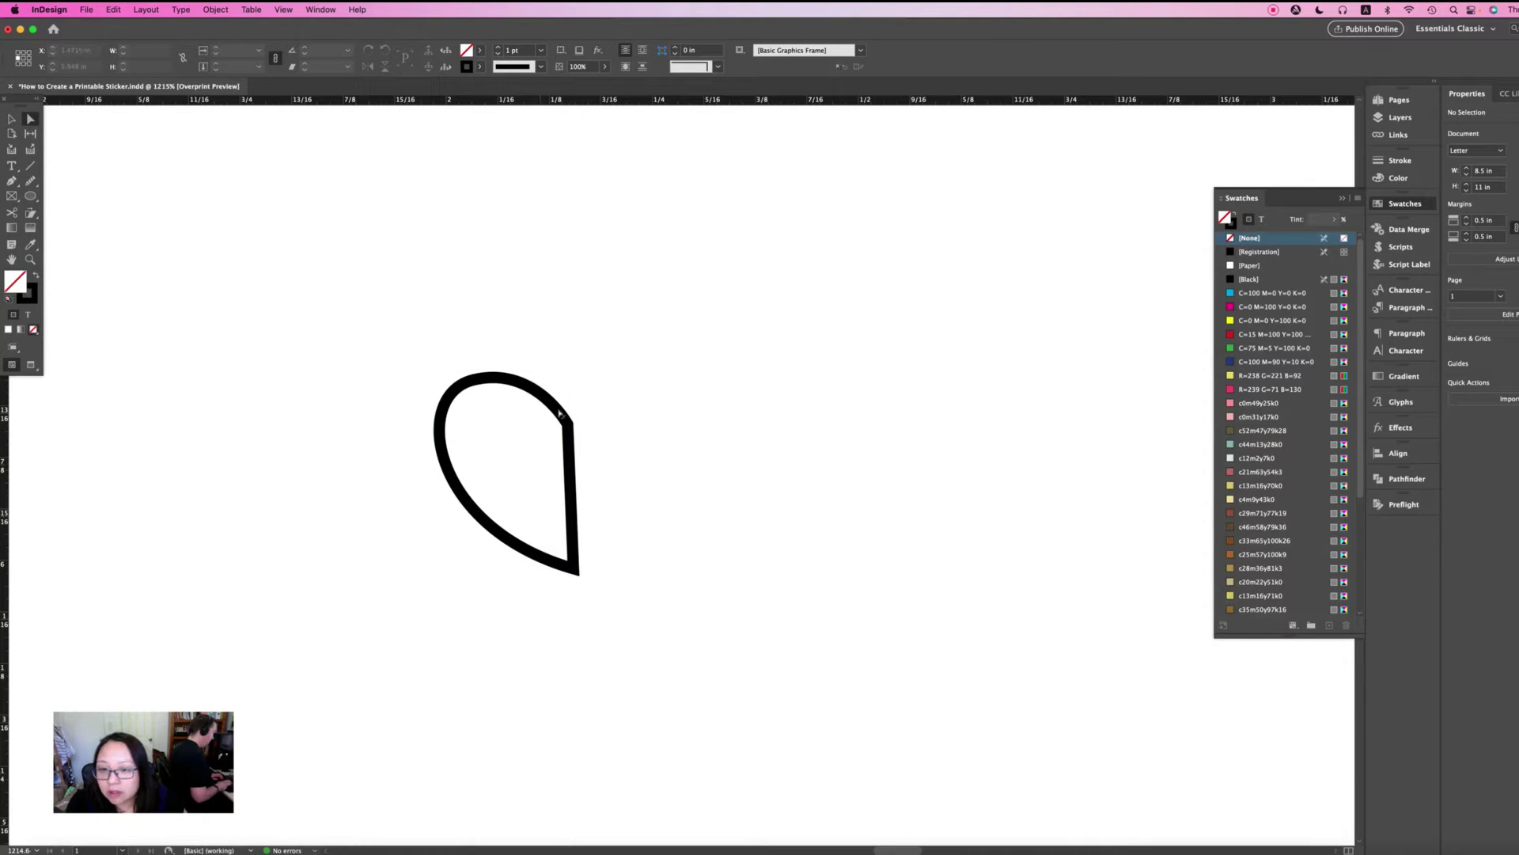
Add a vertical guide at the half-heart's upper inner corner and align its bottom corner point with the guide to make the inner edge vertical
left_click(567, 422)
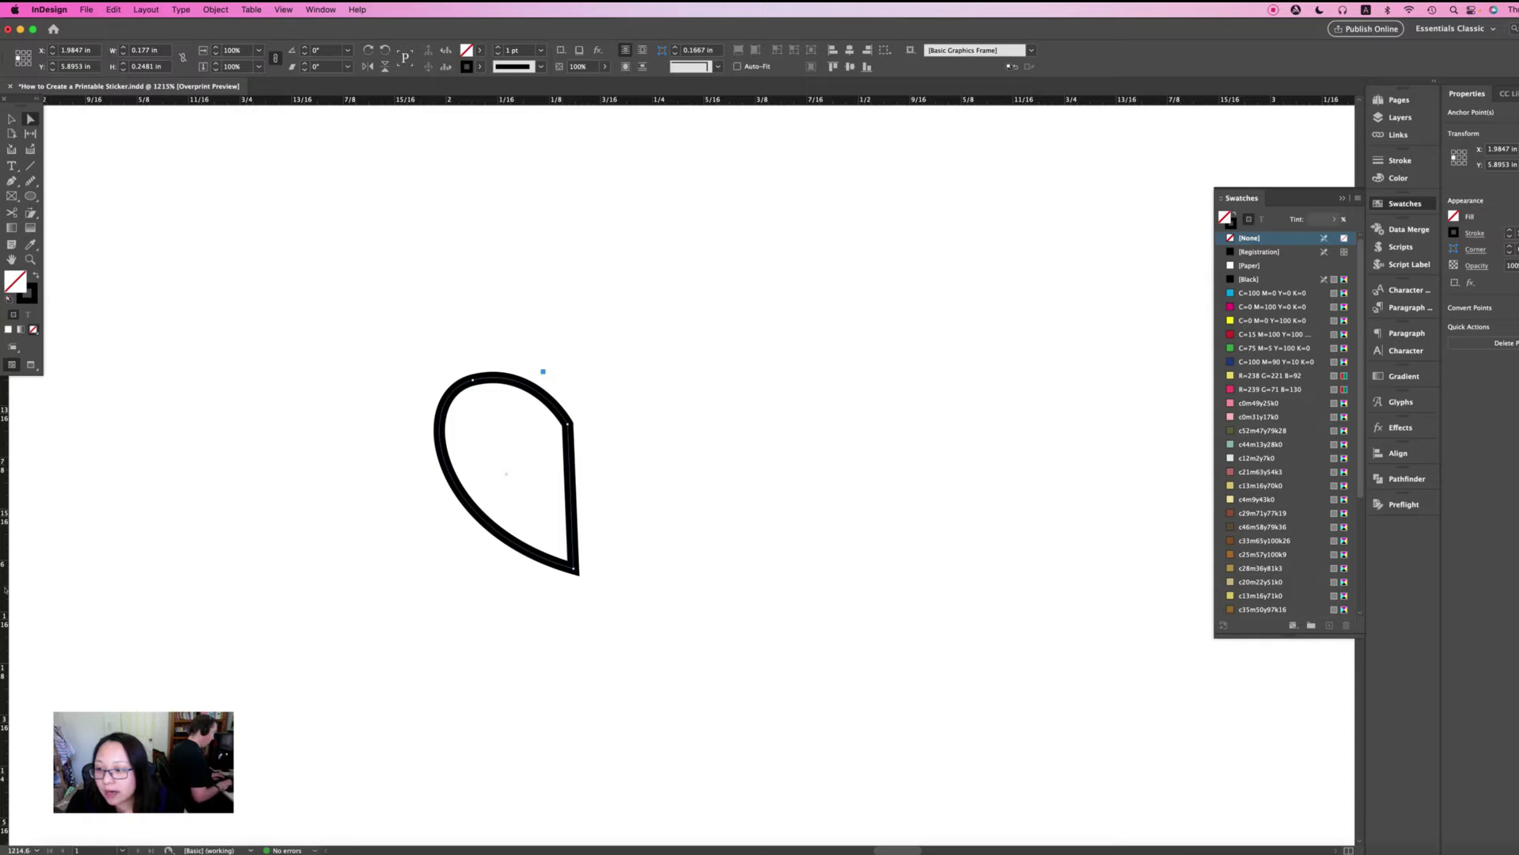
left_click_drag(6, 587, 568, 427)
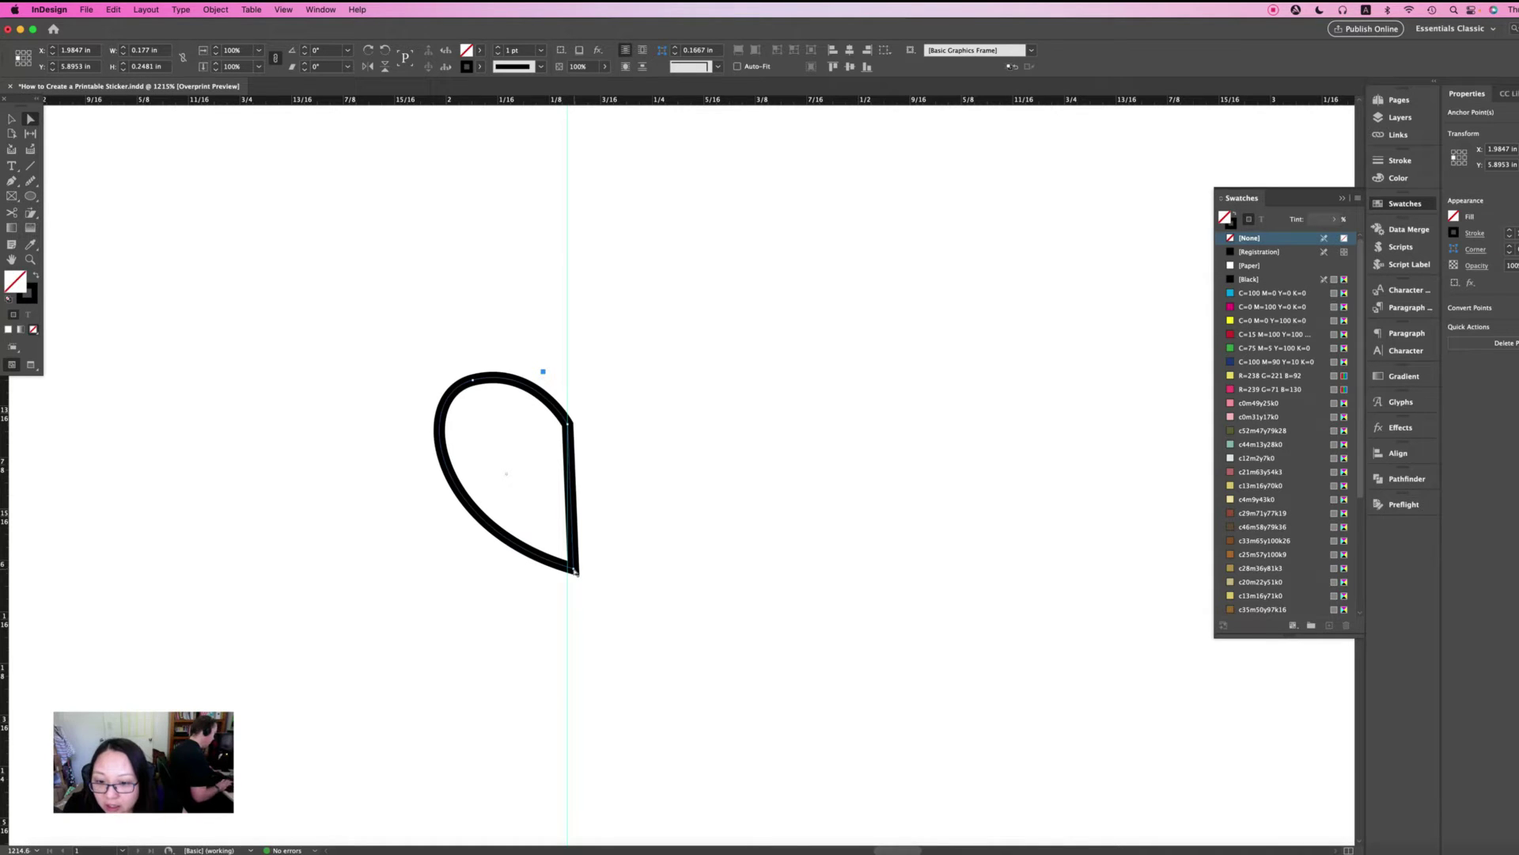
left_click(575, 570)
left_click_drag(575, 570, 570, 572)
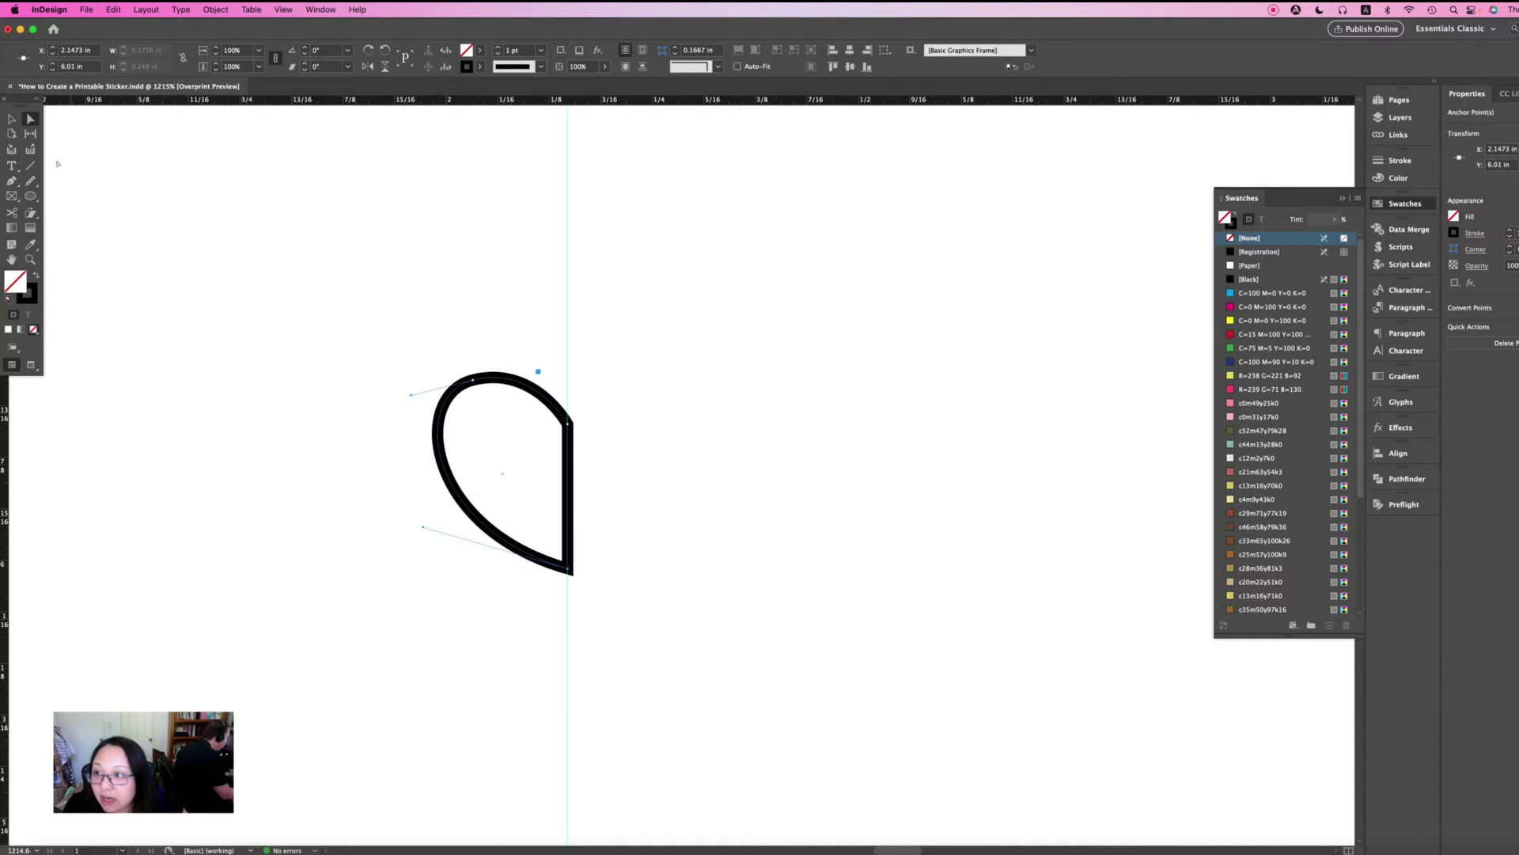
Delete the vertical guide running along the half-heart's straight edge
left_click(11, 118)
left_click_drag(709, 276, 570, 450)
key("Delete")
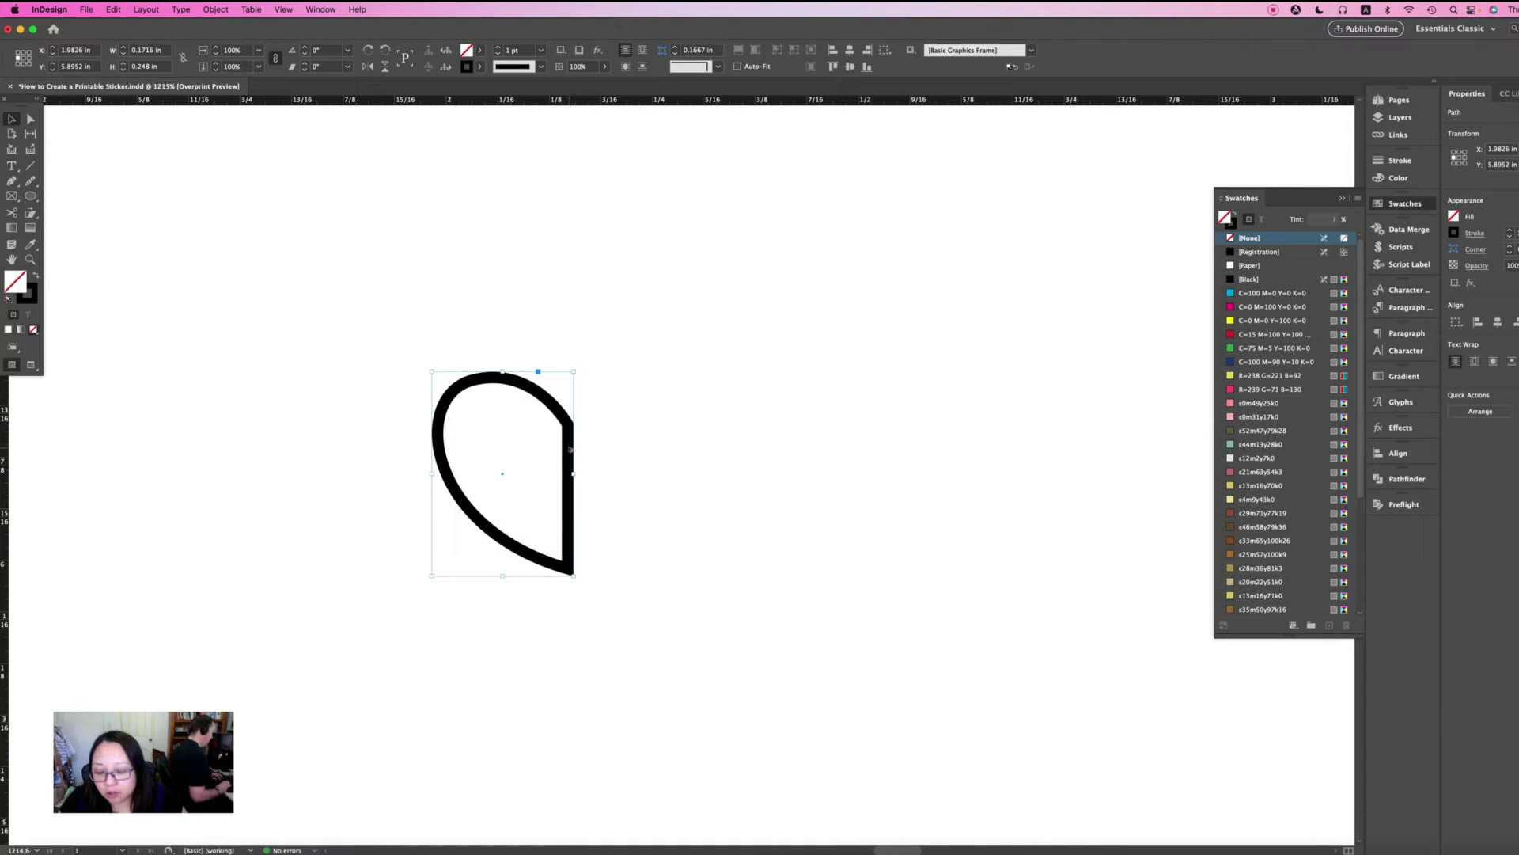
Duplicate the half-heart to its right and flip the copy horizontally
left_click_drag(569, 451, 724, 448)
right_click(701, 404)
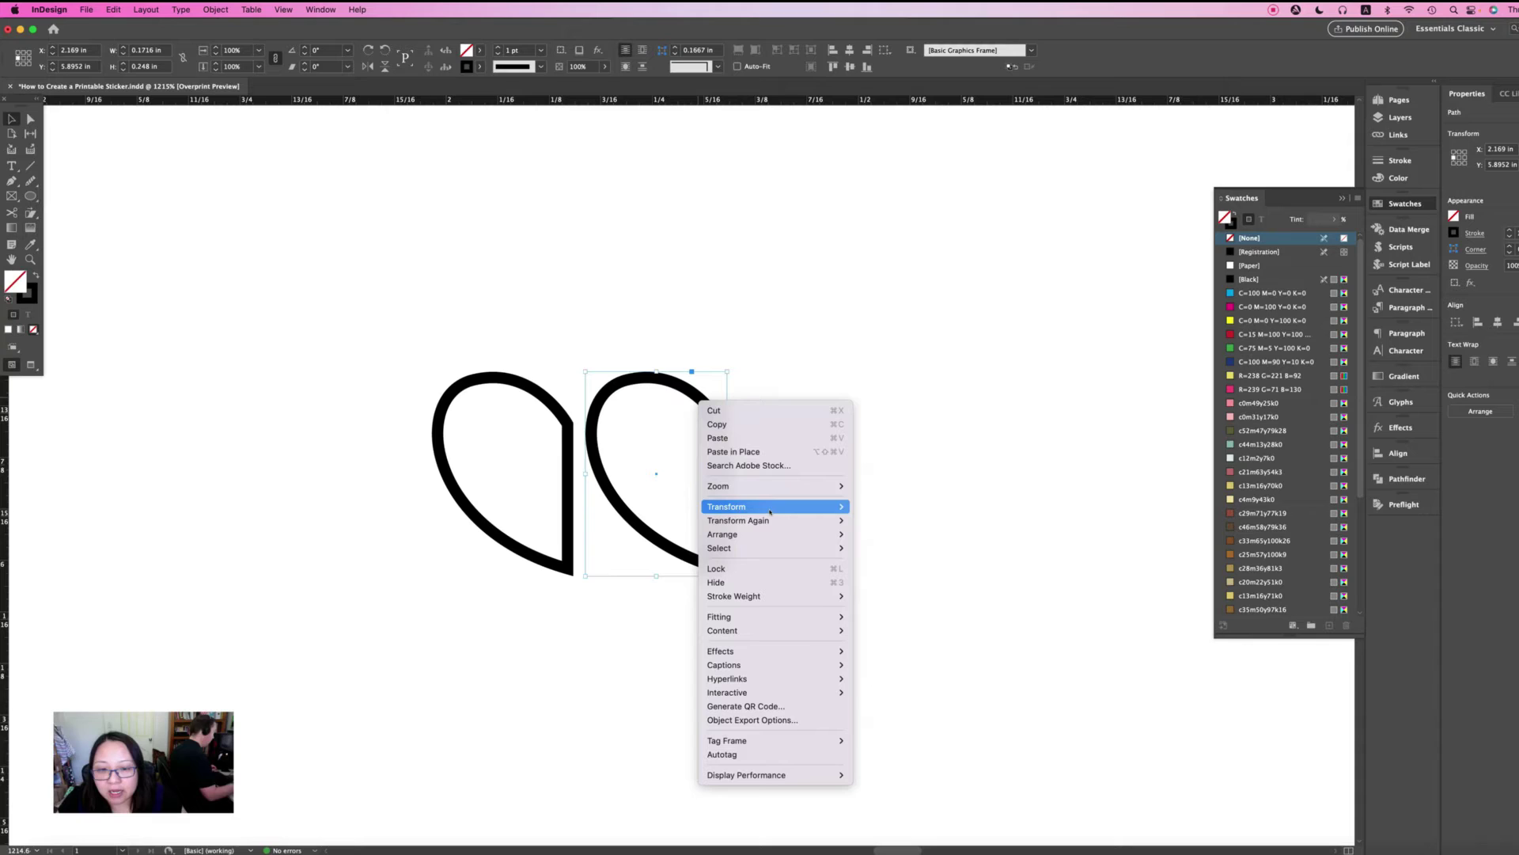
mouse_move(760, 506)
left_click(886, 616)
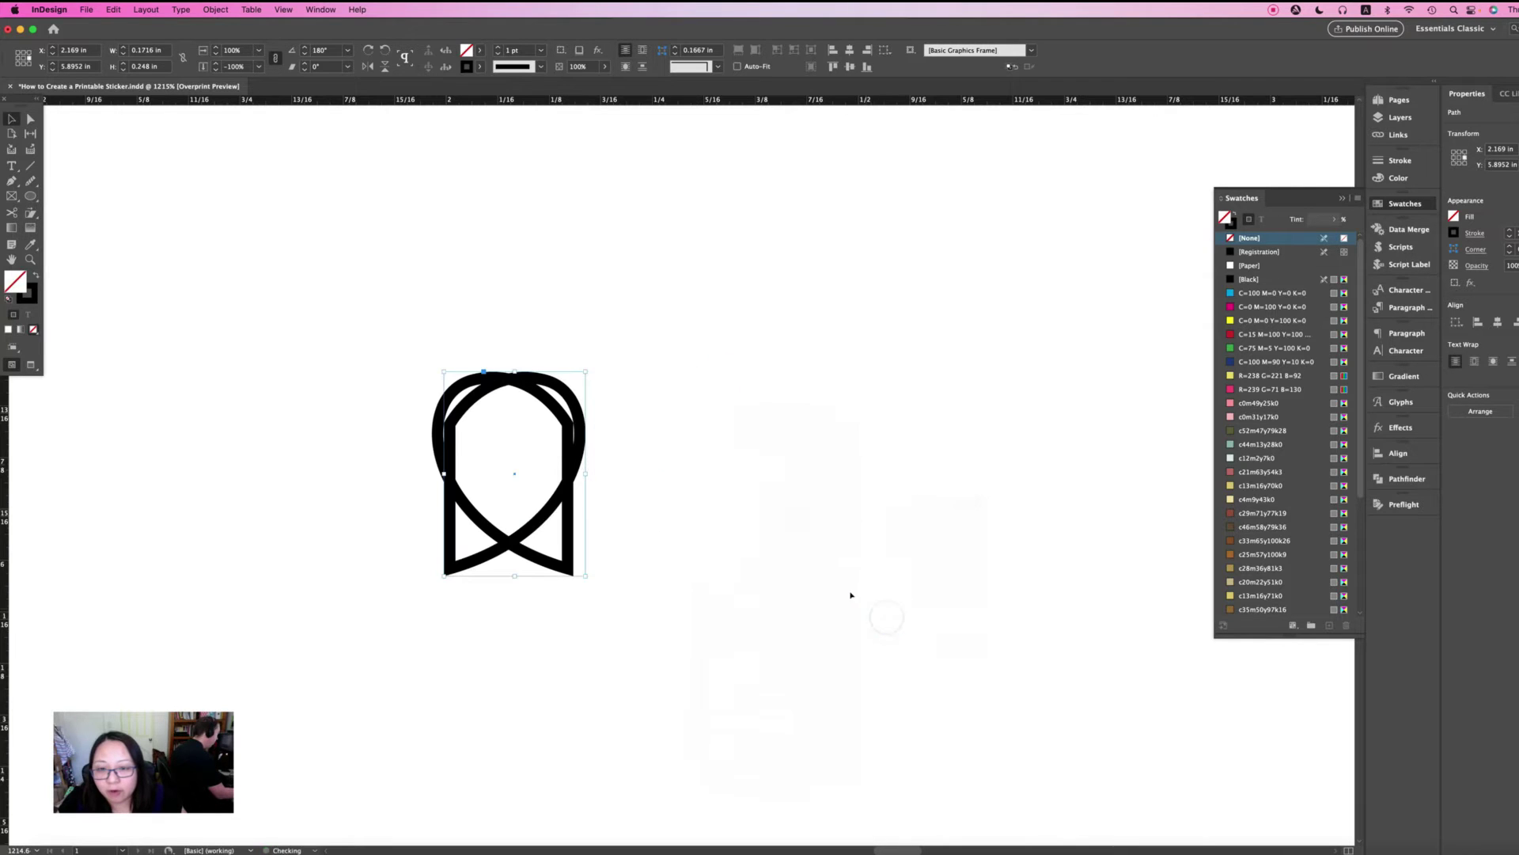
Move the flipped half to the right of the original so their straight edges overlap and form a heart
left_click_drag(578, 468, 703, 457)
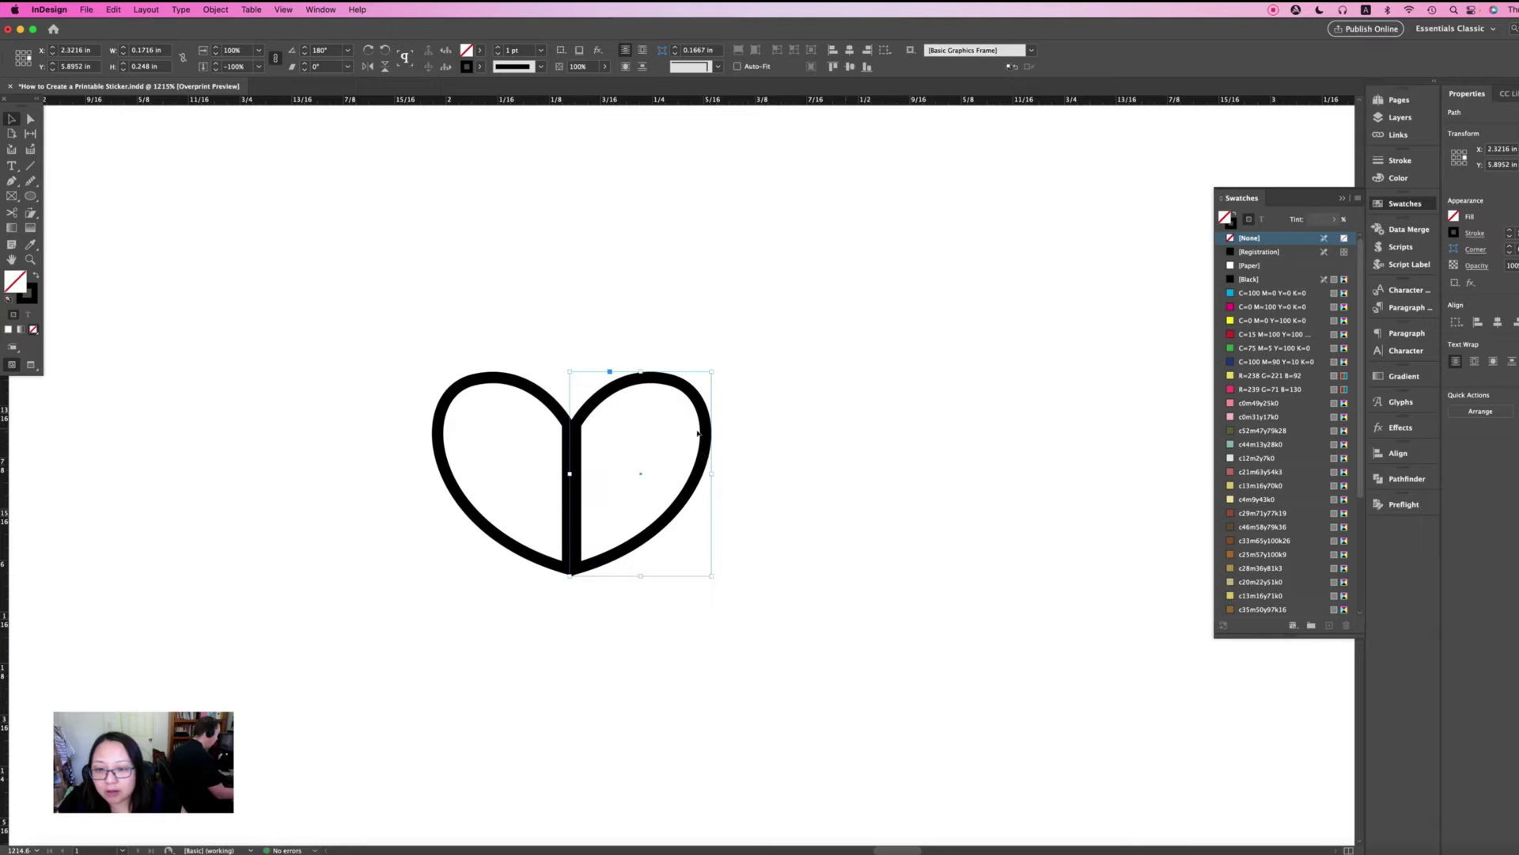
left_click_drag(596, 410, 590, 410)
left_click(549, 343)
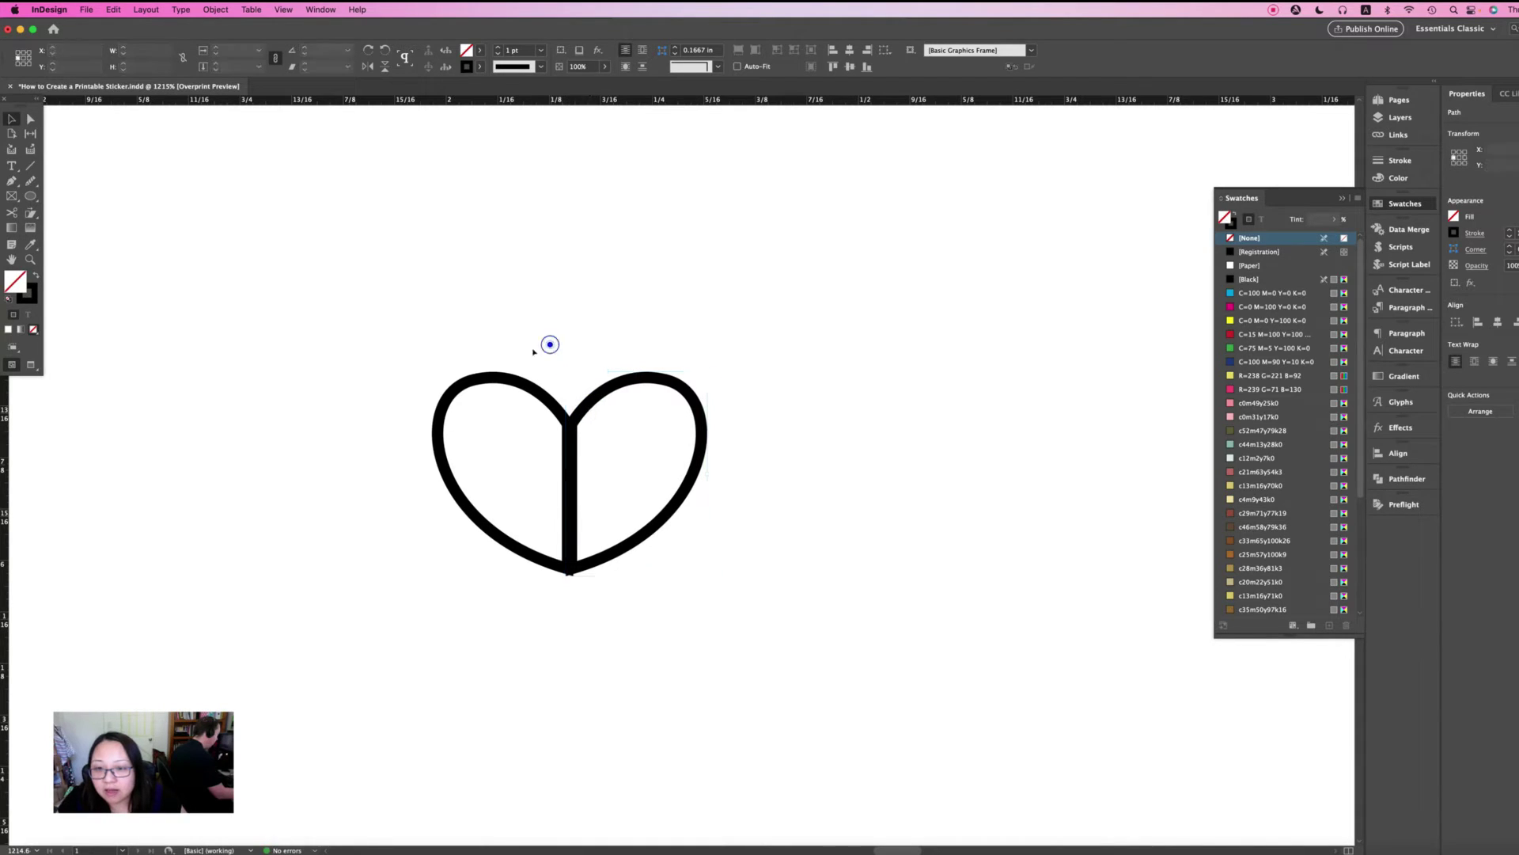
left_click_drag(383, 303, 402, 336)
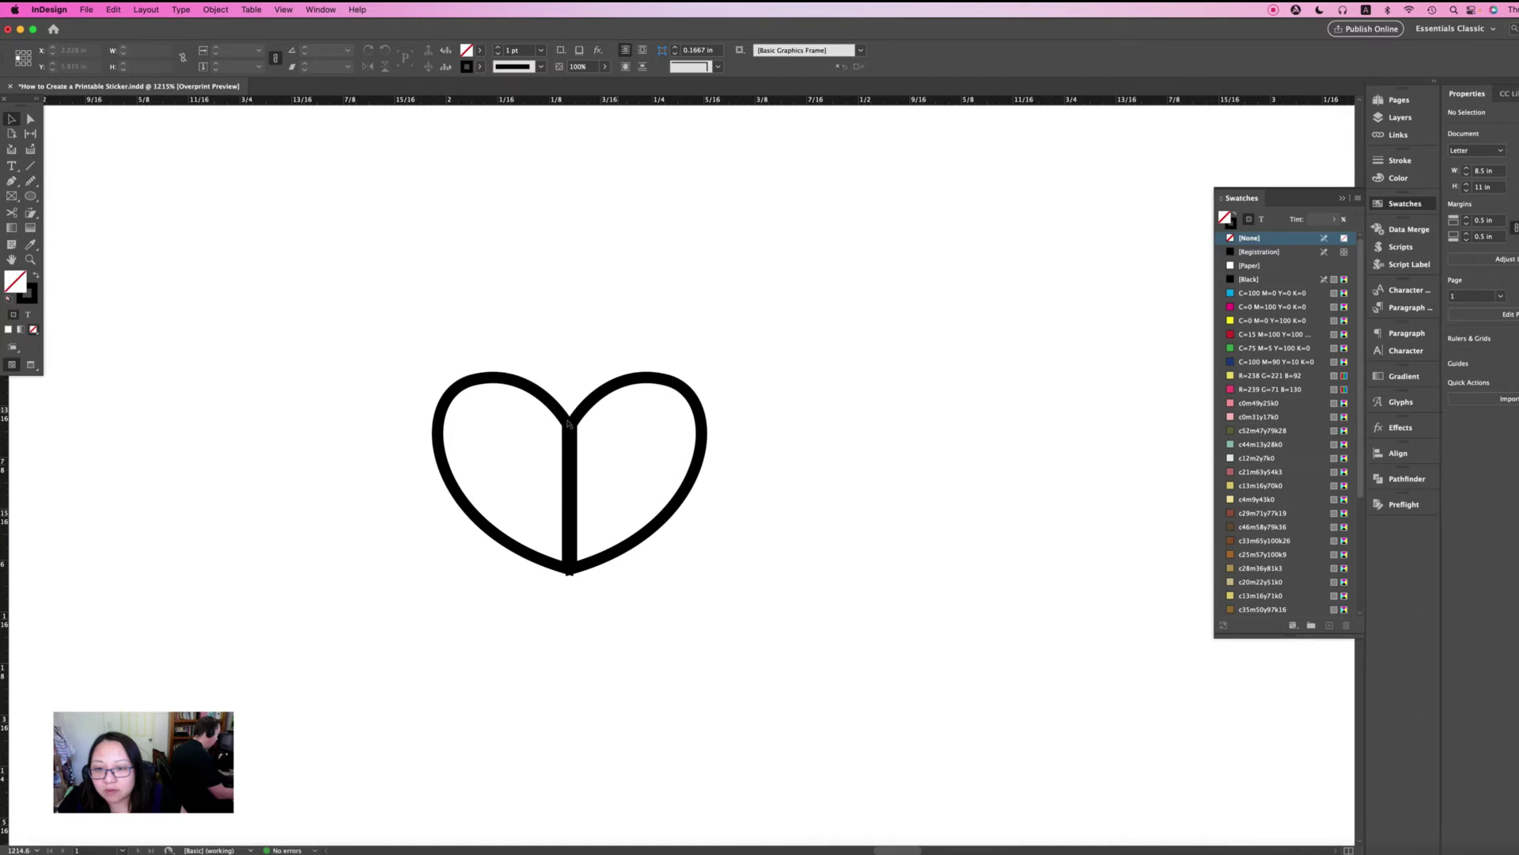
Shift the right half away from the left half and back until their straight edges just touch
left_click_drag(577, 419, 581, 419)
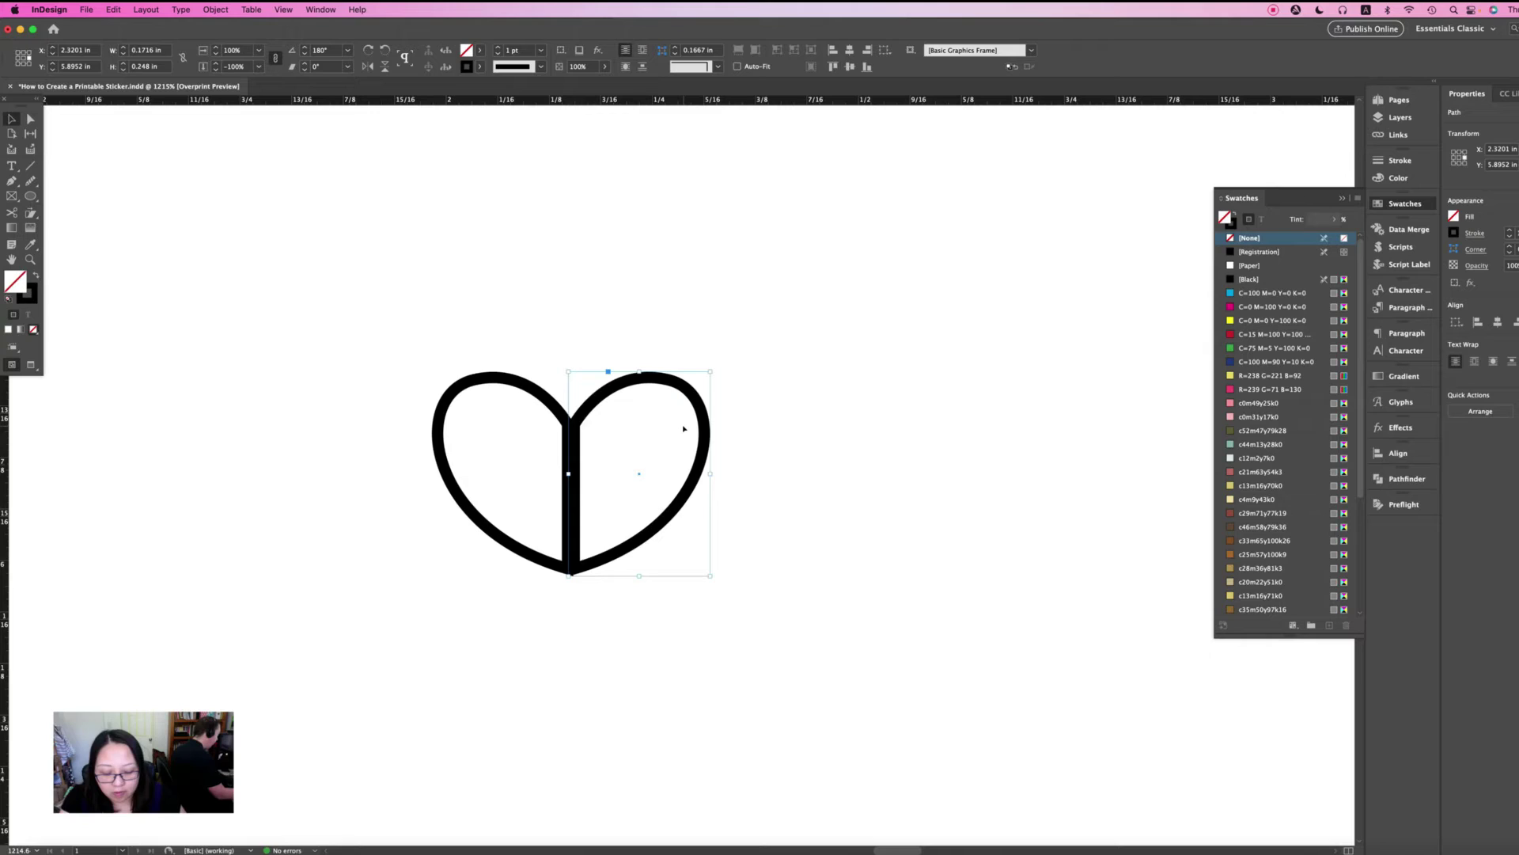
key("Right")
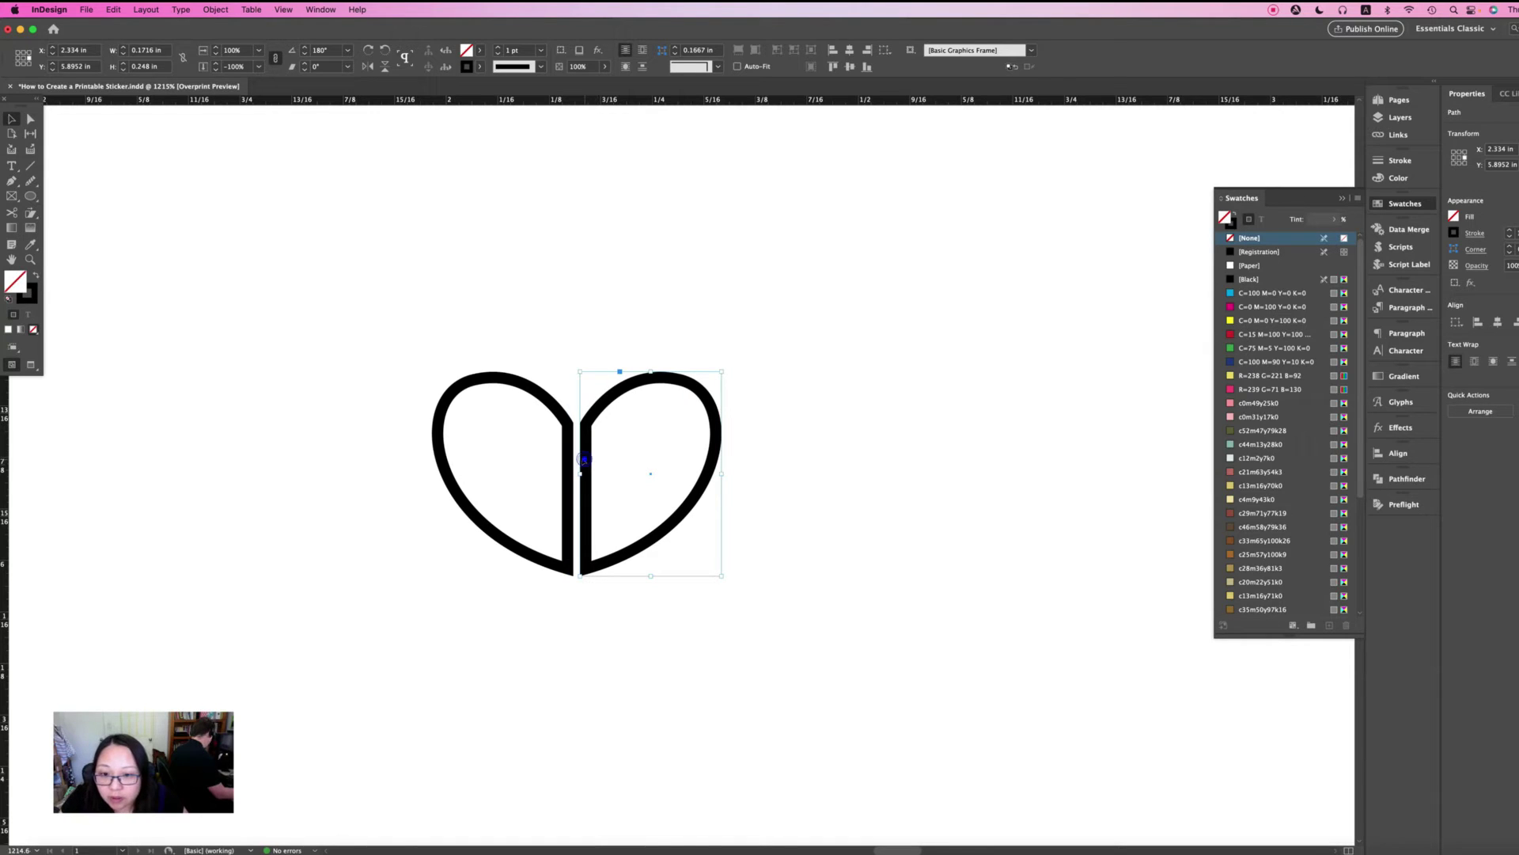
left_click_drag(583, 459, 575, 458)
left_click(891, 452)
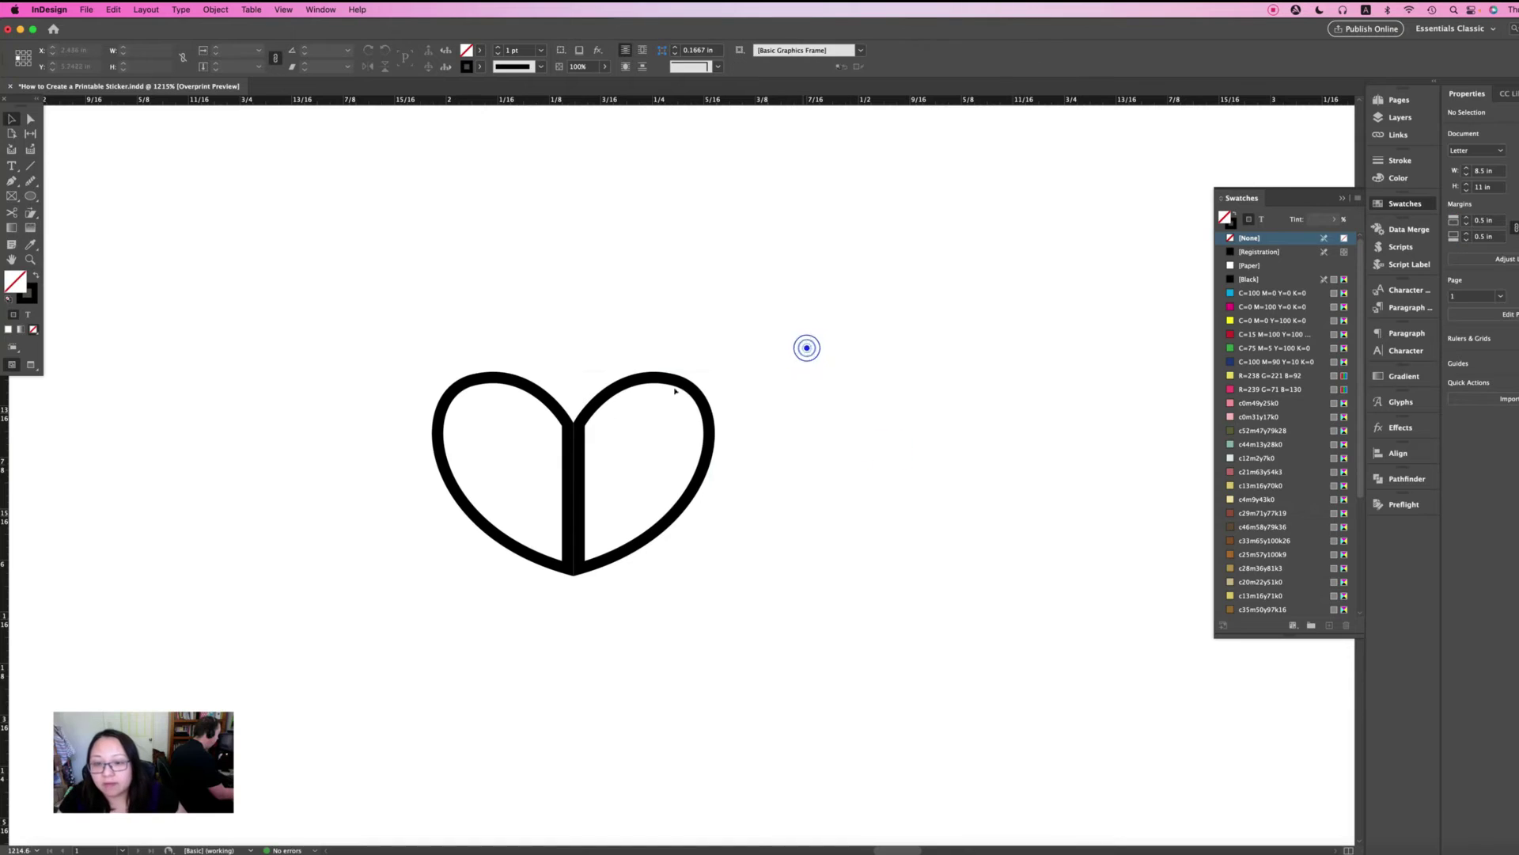
left_click_drag(804, 346, 547, 447)
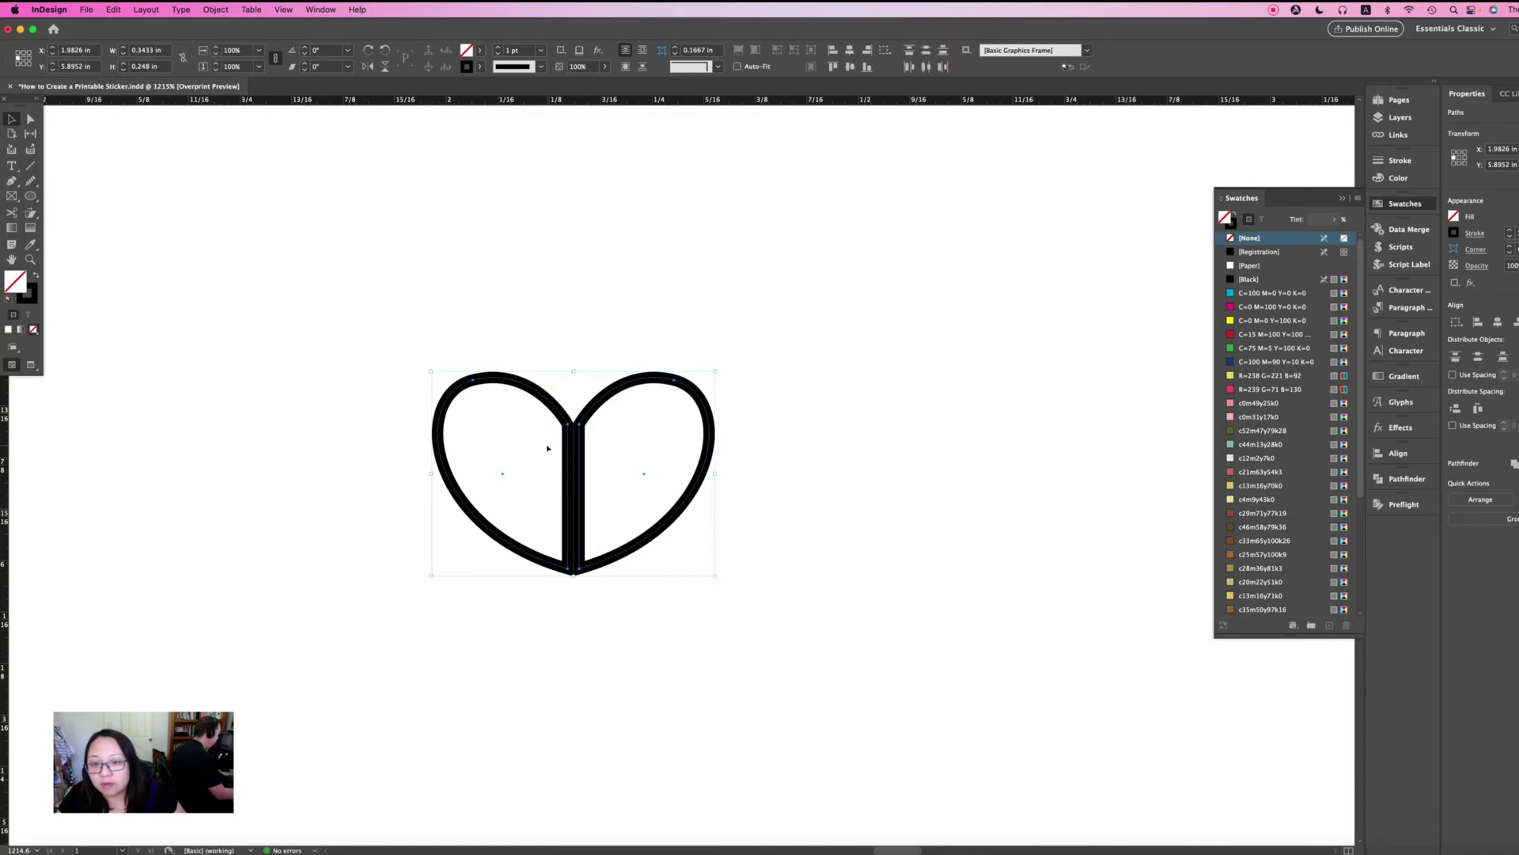
left_click(818, 395)
Move the right half leftward until its straight edge lies on top of the left half's edge, and select both halves
left_click_drag(580, 435, 572, 434)
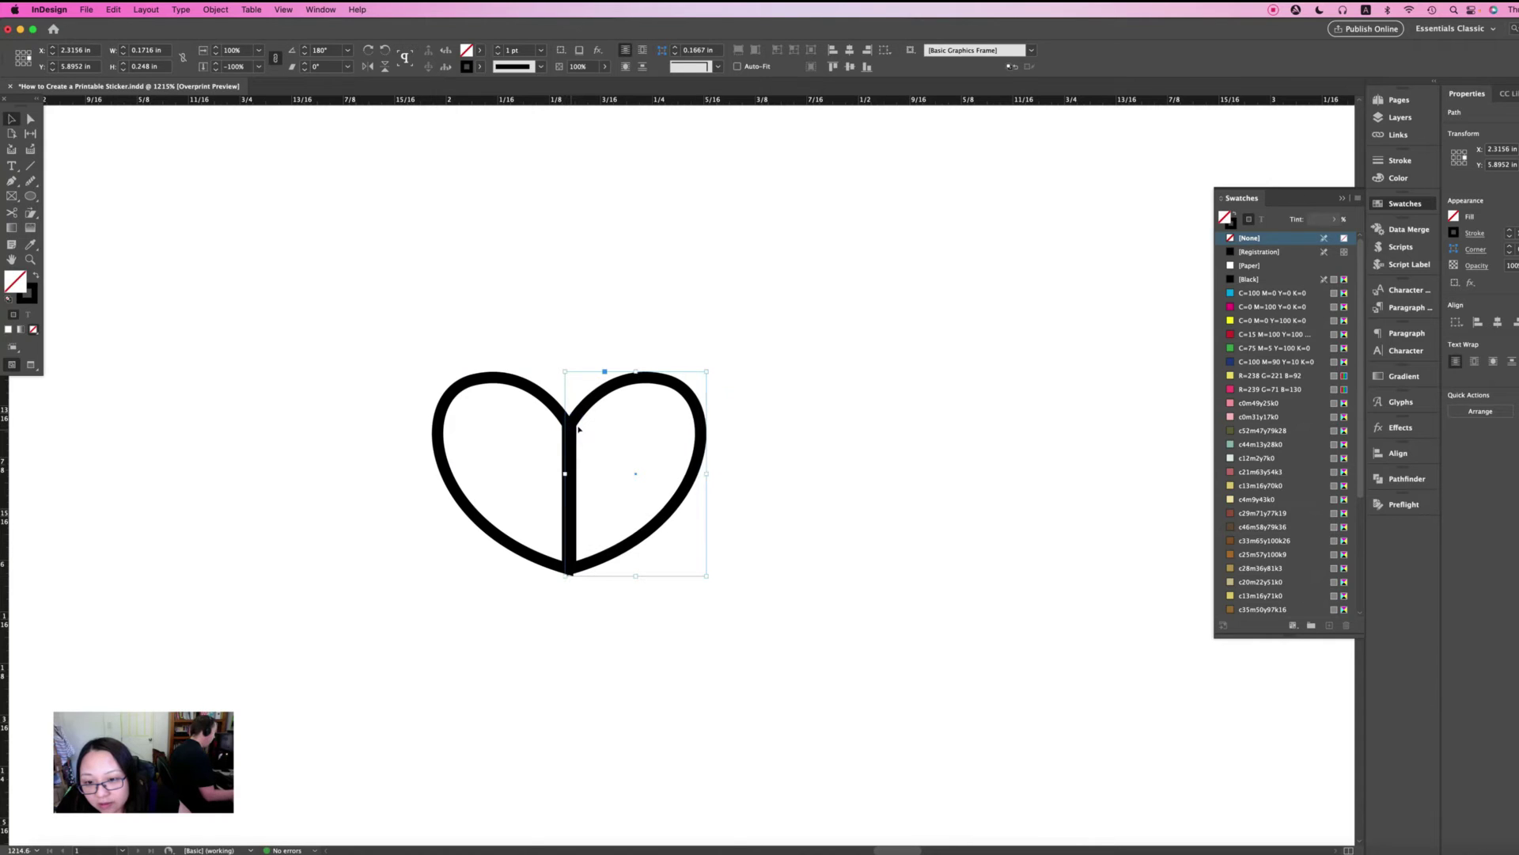
left_click_drag(509, 485, 842, 319)
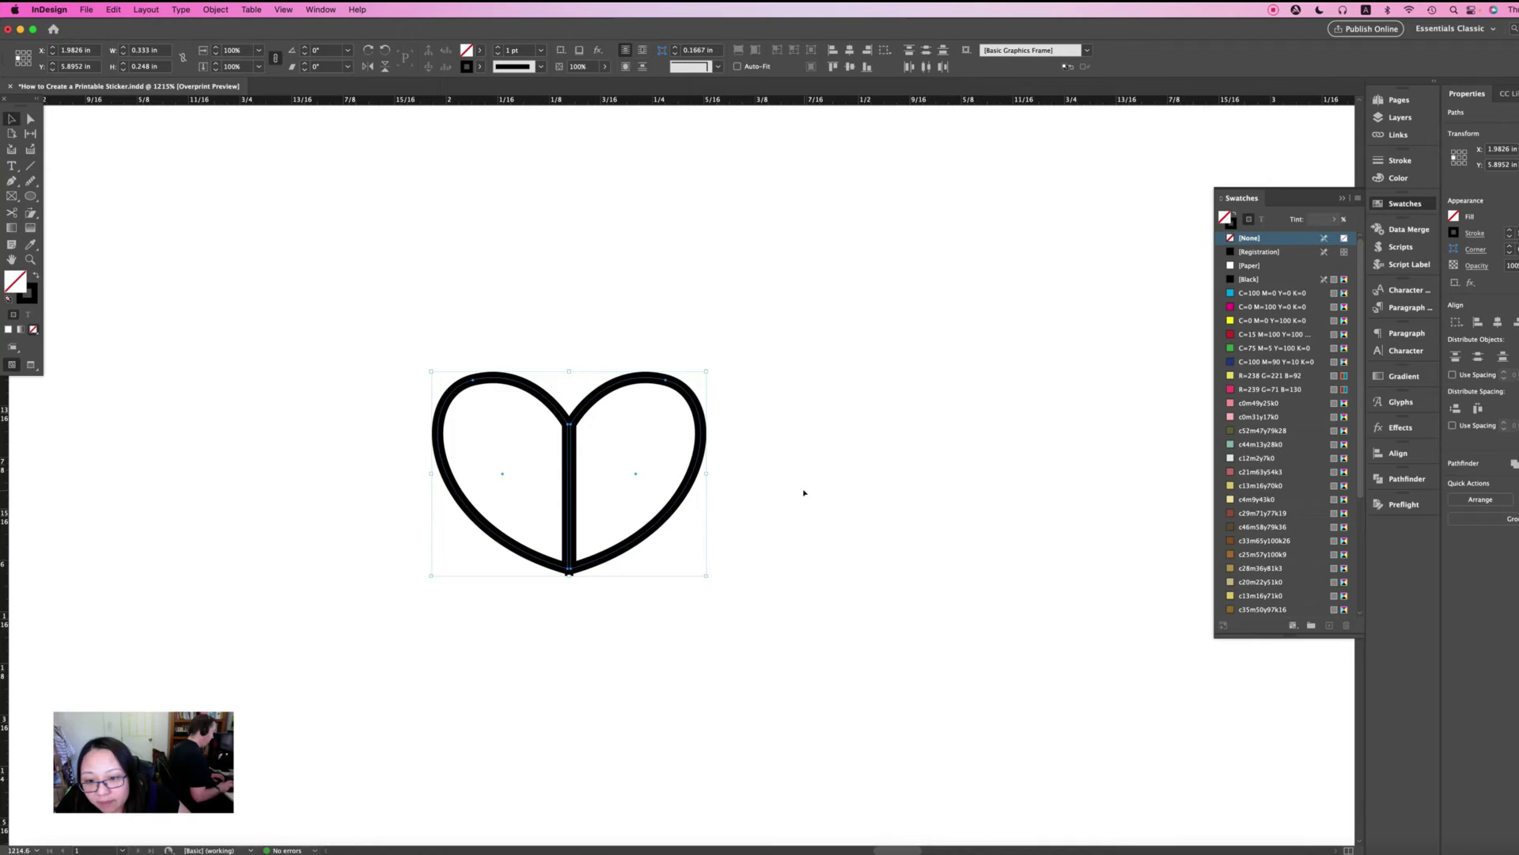
left_click(816, 447)
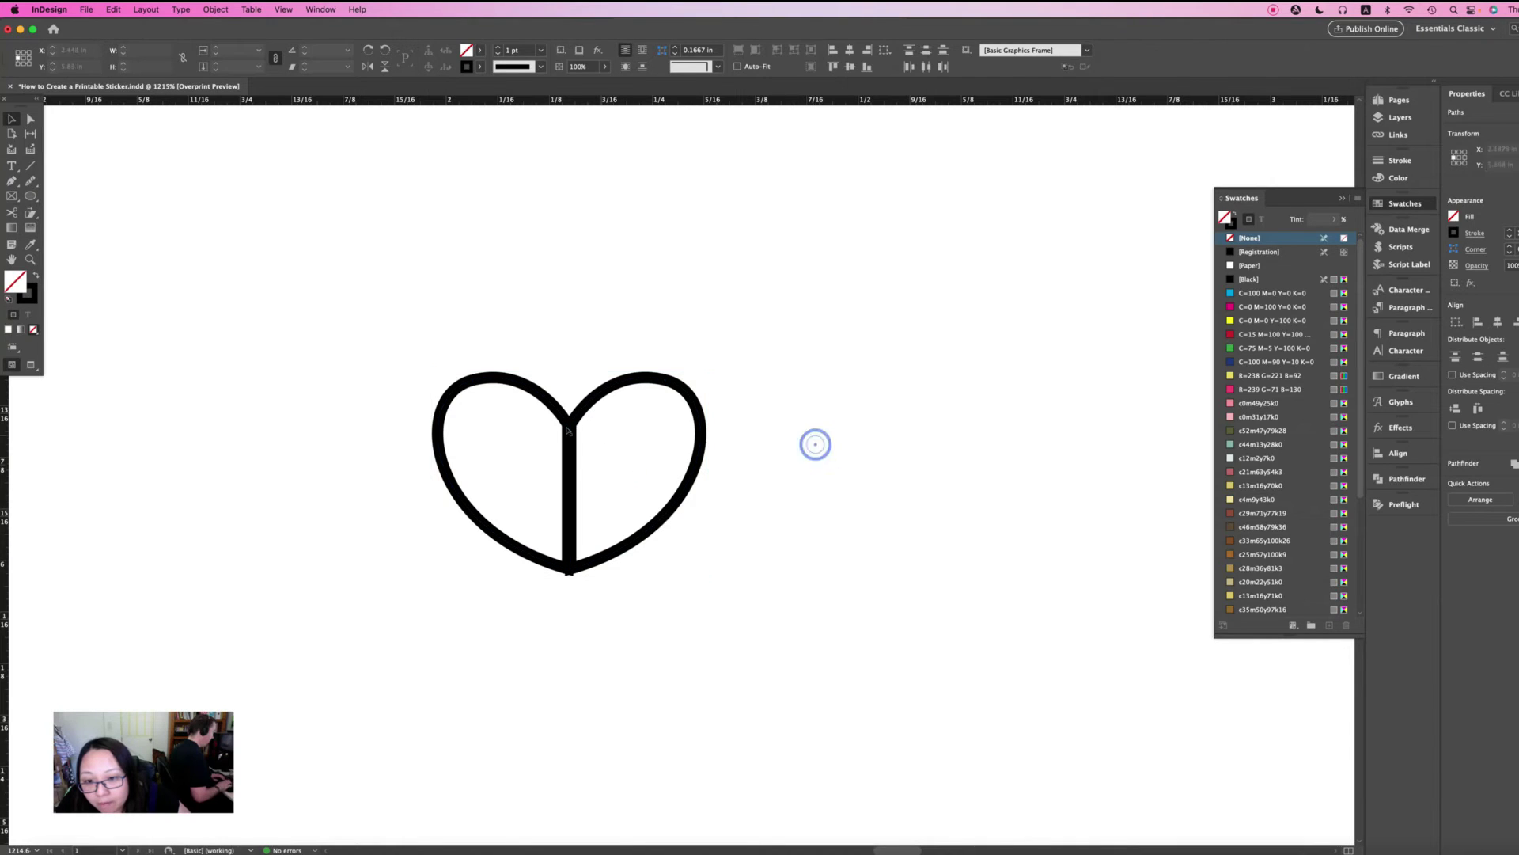
left_click(571, 431)
left_click_drag(571, 432, 569, 432)
left_click_drag(552, 341, 588, 529)
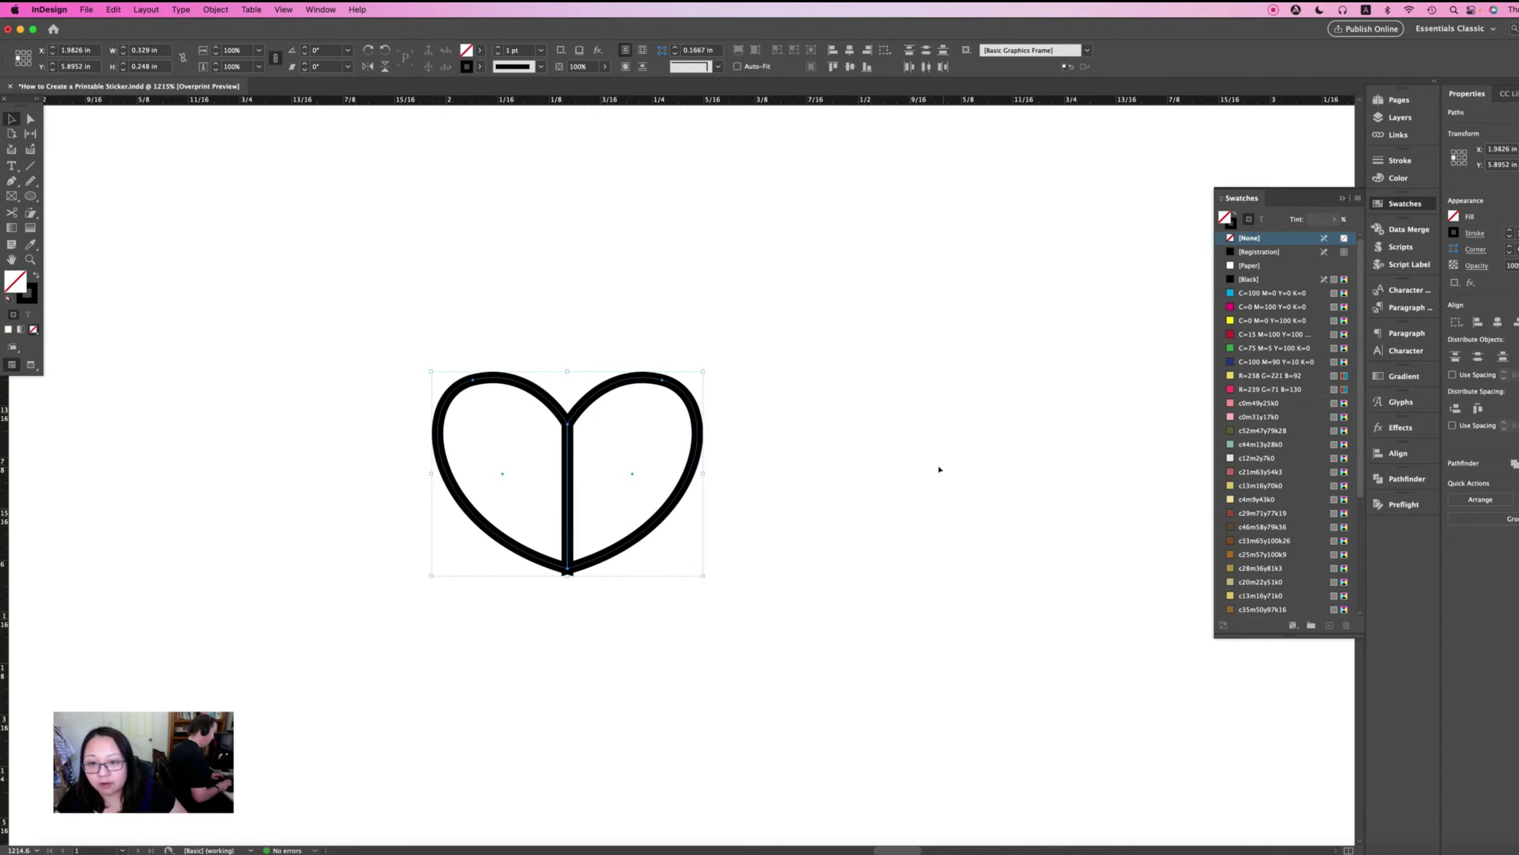
With both heart halves selected, display the Pathfinder options for combining shapes
left_click_drag(440, 278, 744, 610)
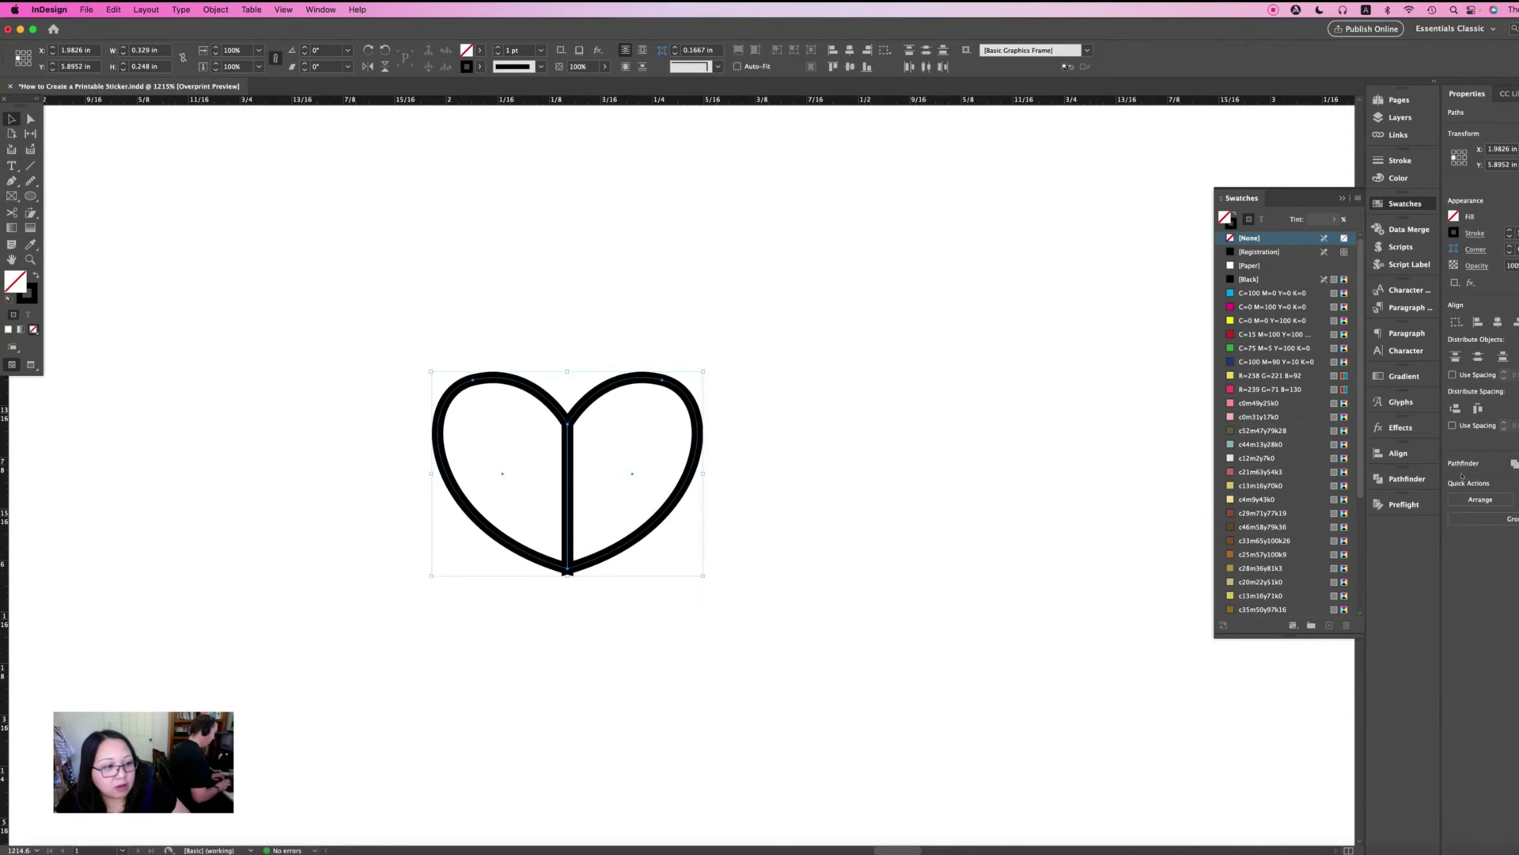
left_click(1393, 480)
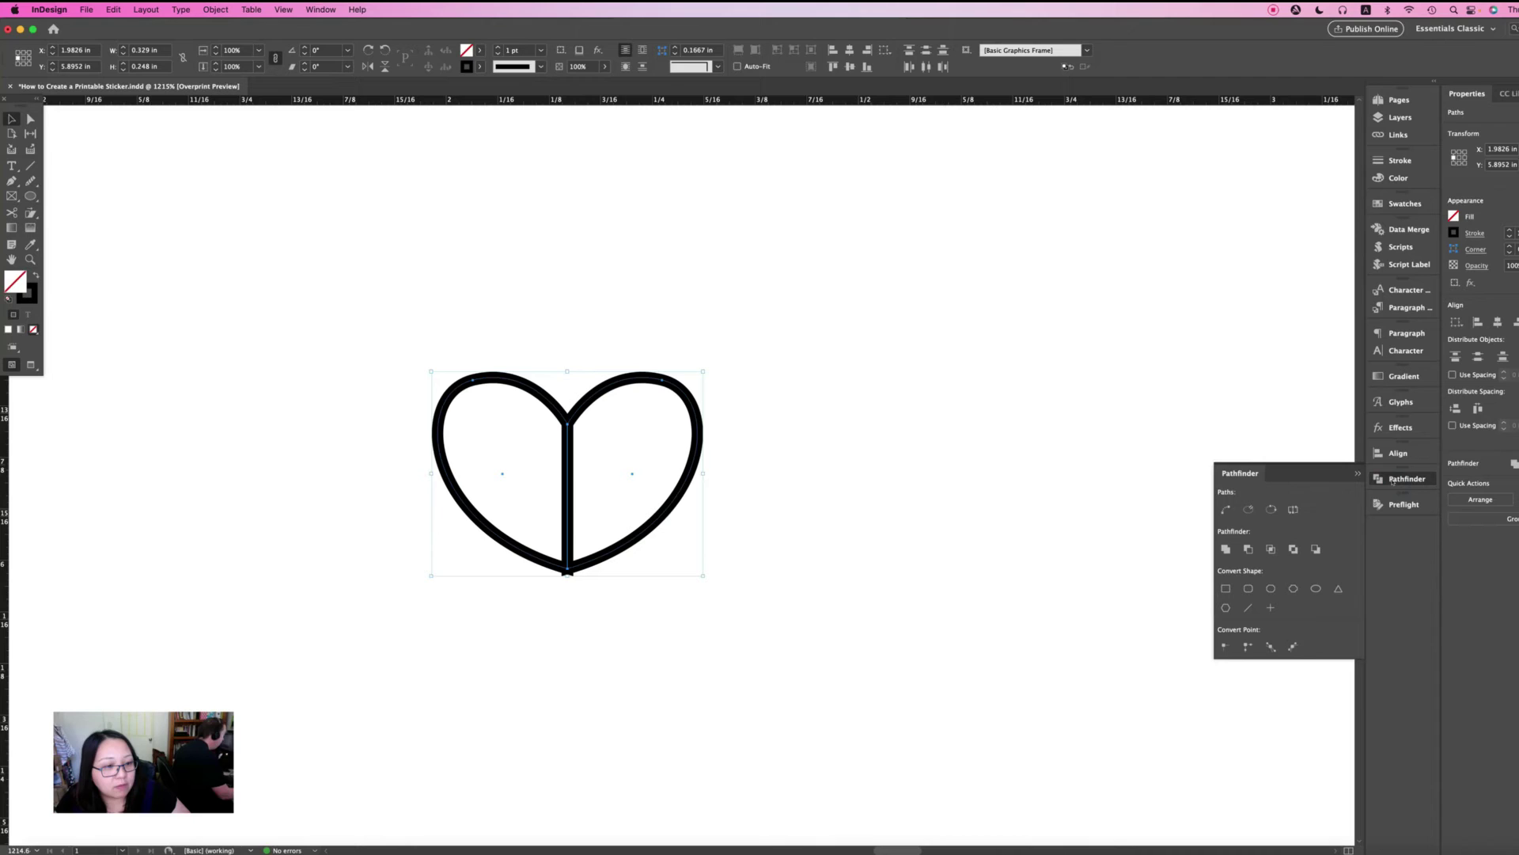
left_click(320, 10)
mouse_move(335, 228)
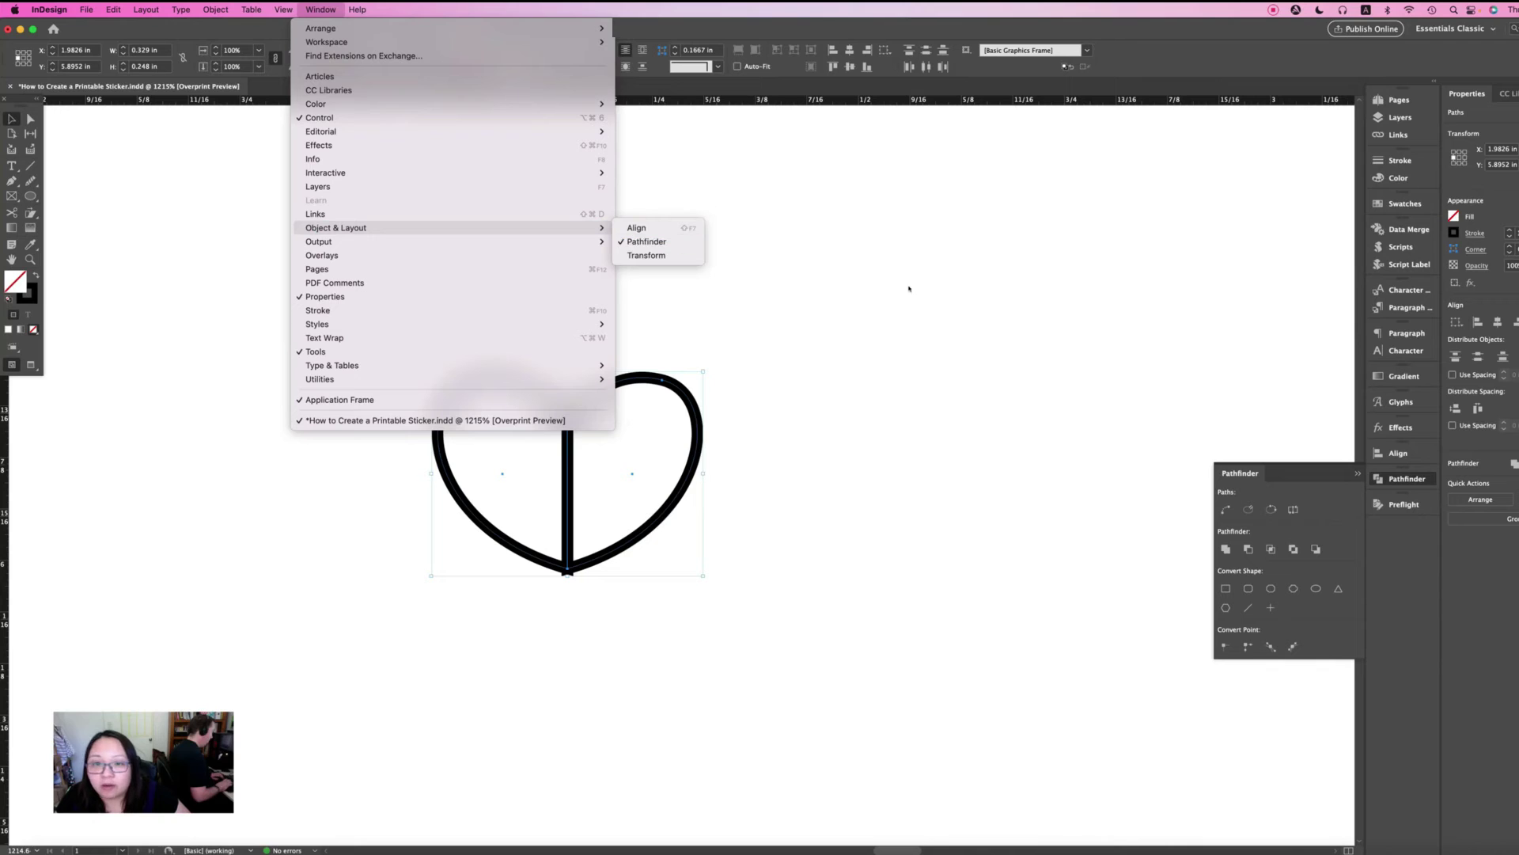
left_click(1011, 326)
Set the stroke weight of both heart halves to 0.25 pt
left_click(542, 247)
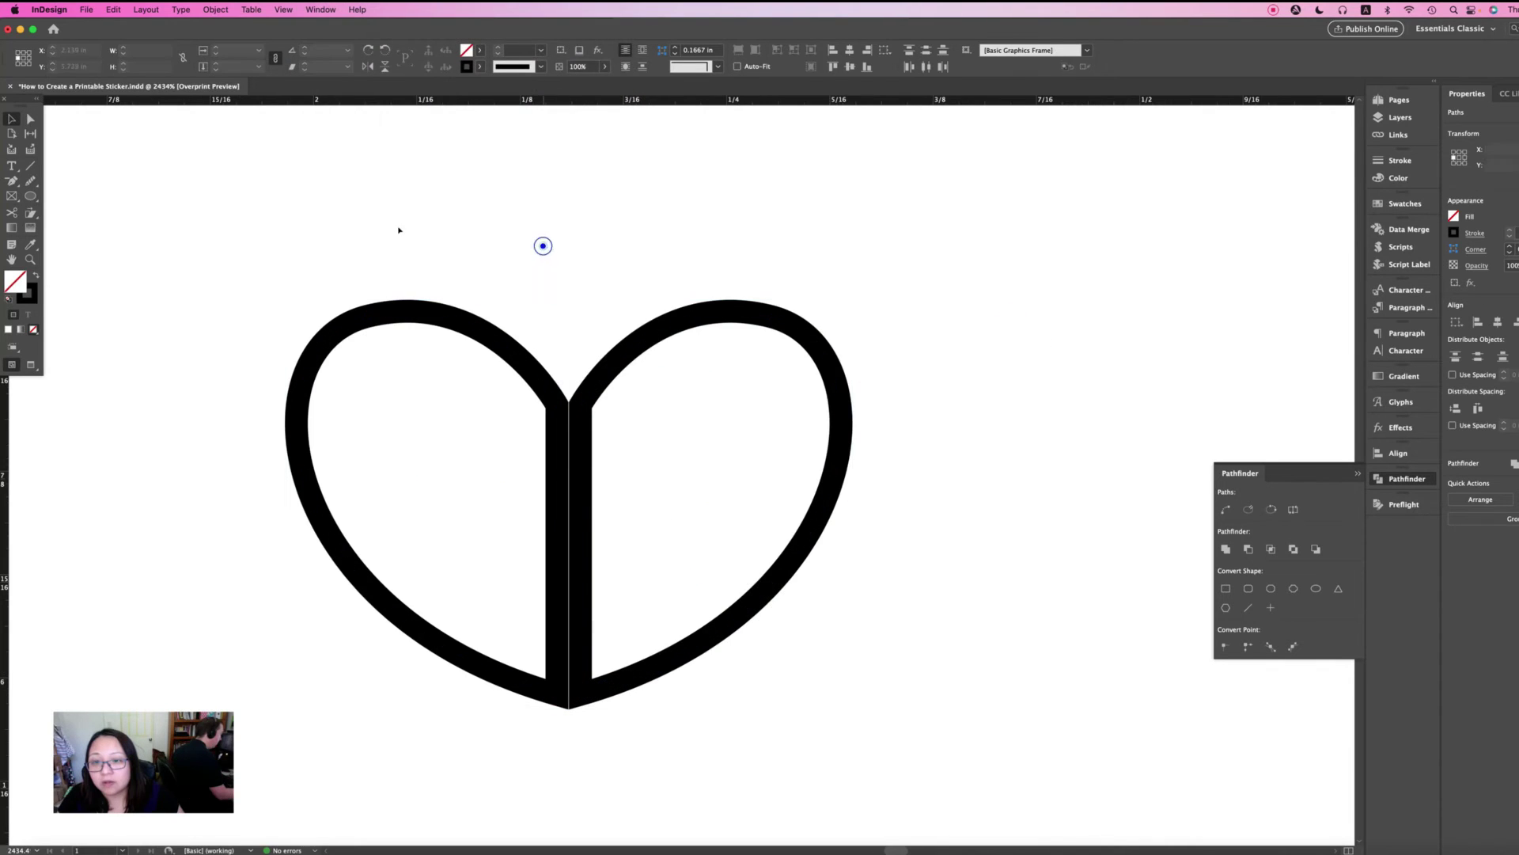
left_click_drag(394, 227, 697, 525)
left_click(540, 50)
left_click(538, 75)
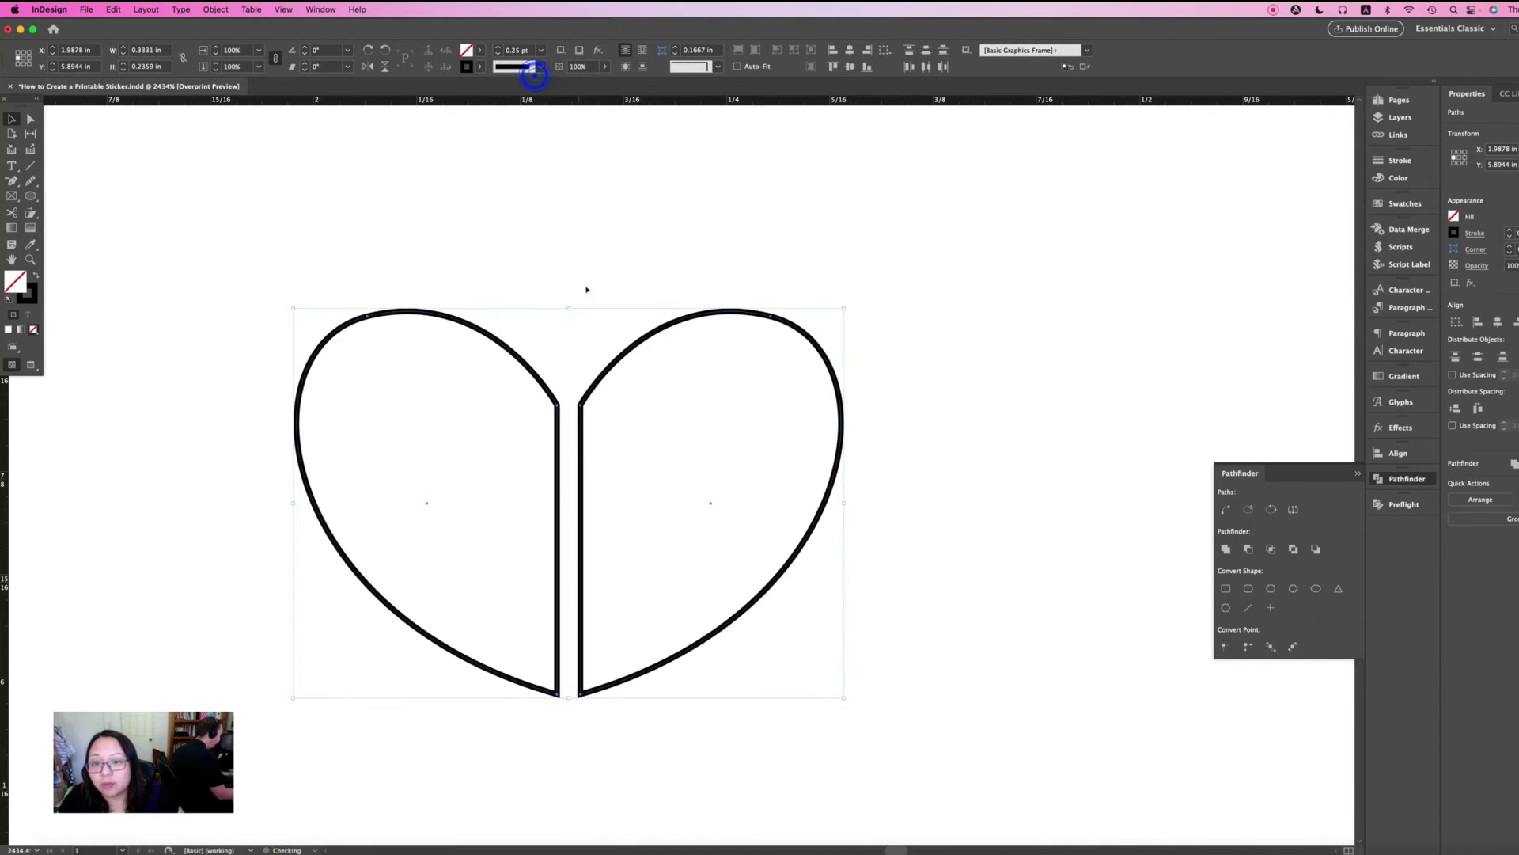
Move the right heart half leftward until its straight edge overlaps the left half's edge with no visible gap
left_click(563, 254)
left_click(582, 443)
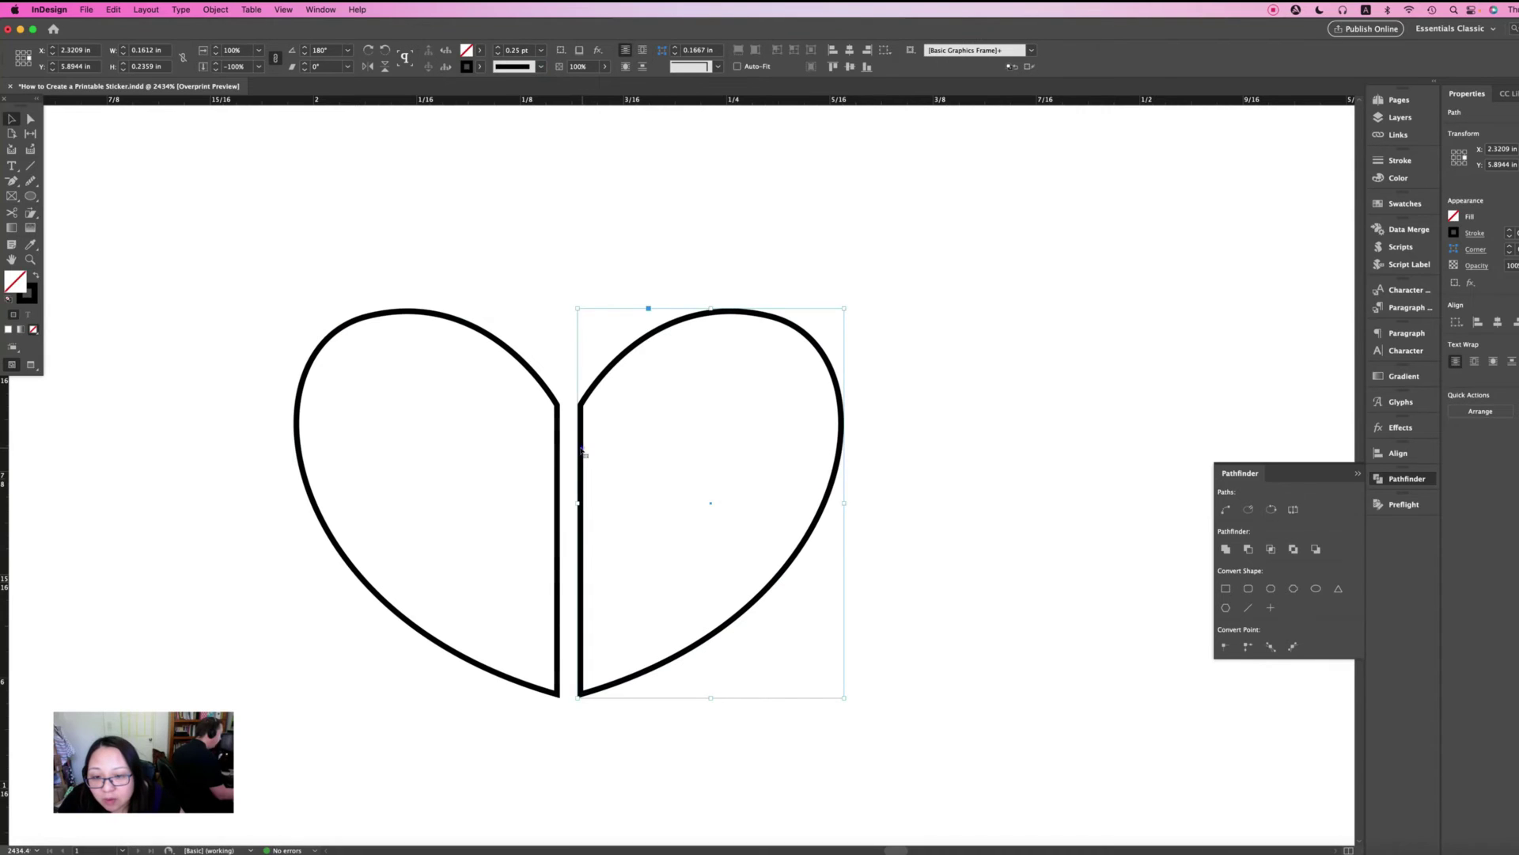
left_click_drag(582, 445, 563, 453)
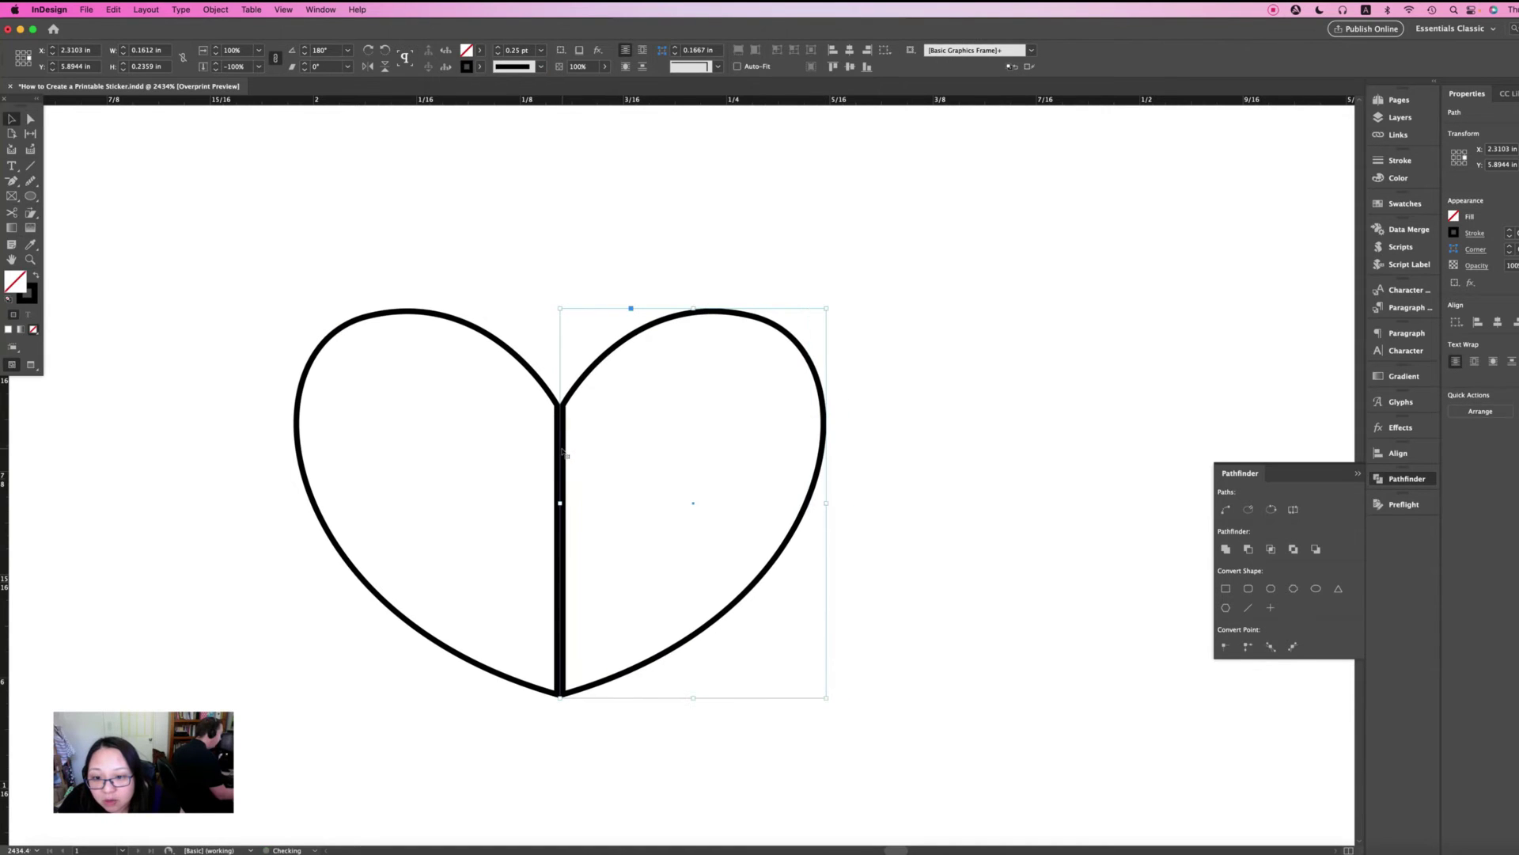
left_click(555, 443)
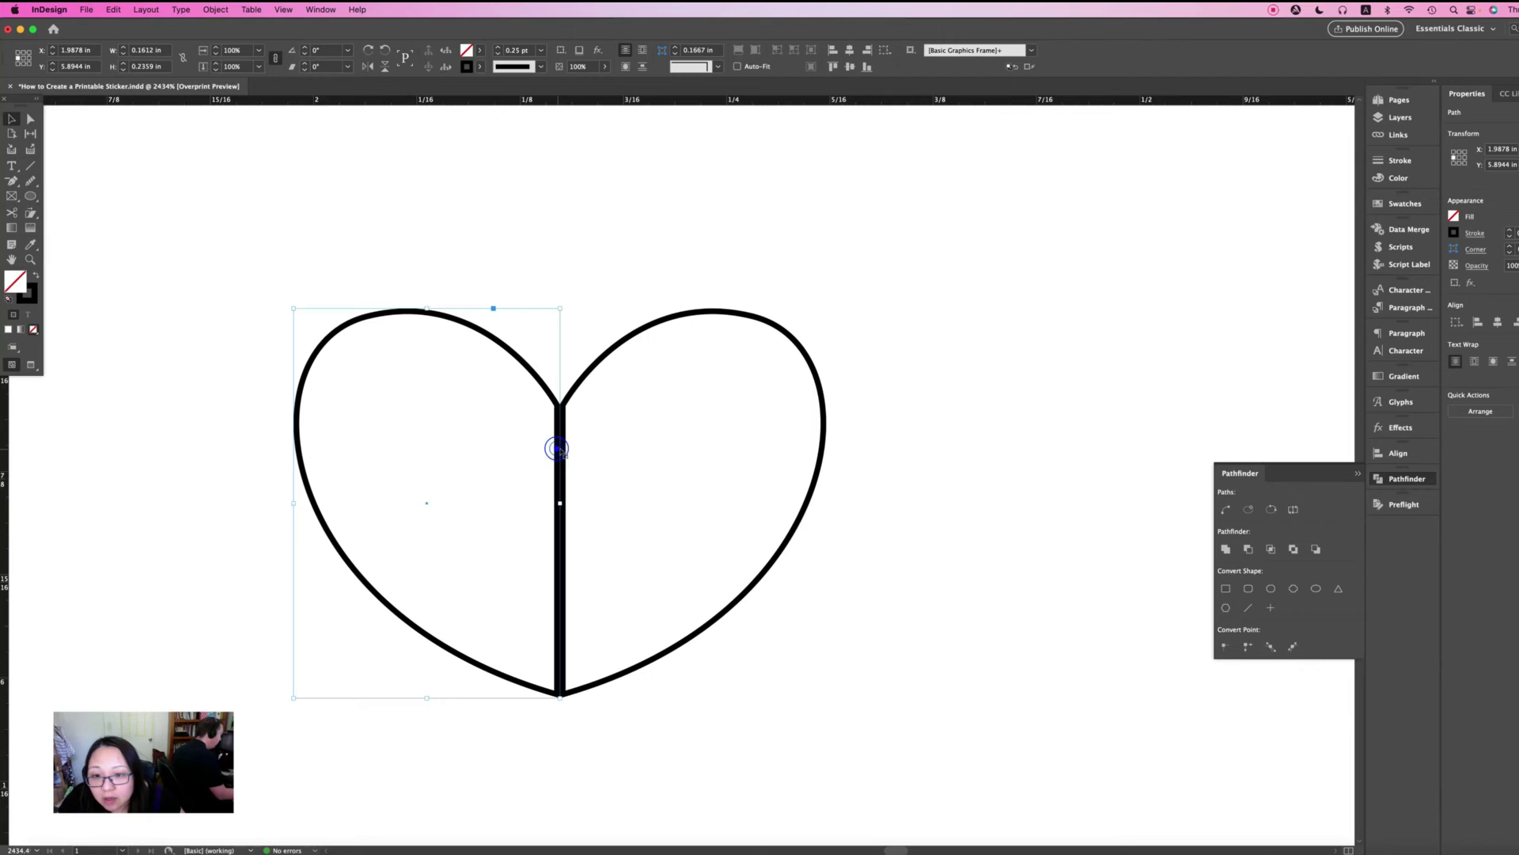
left_click(566, 449)
left_click_drag(566, 449, 562, 453)
Select both overlapping heart halves and unite them into a single heart outline with the Pathfinder Add operation
left_click_drag(524, 275, 604, 474)
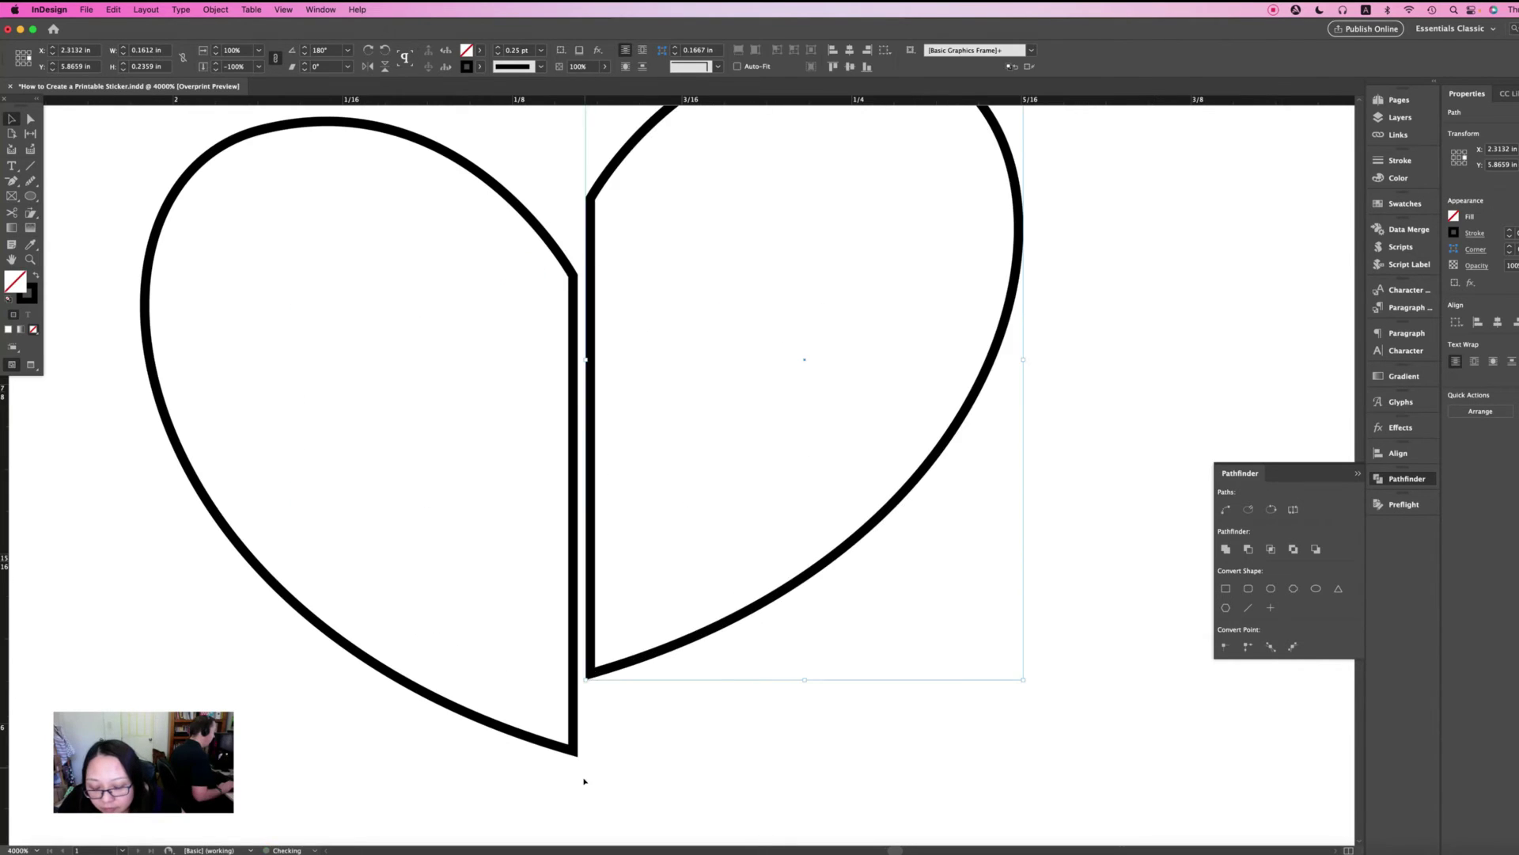
key("super+z")
left_click(530, 790)
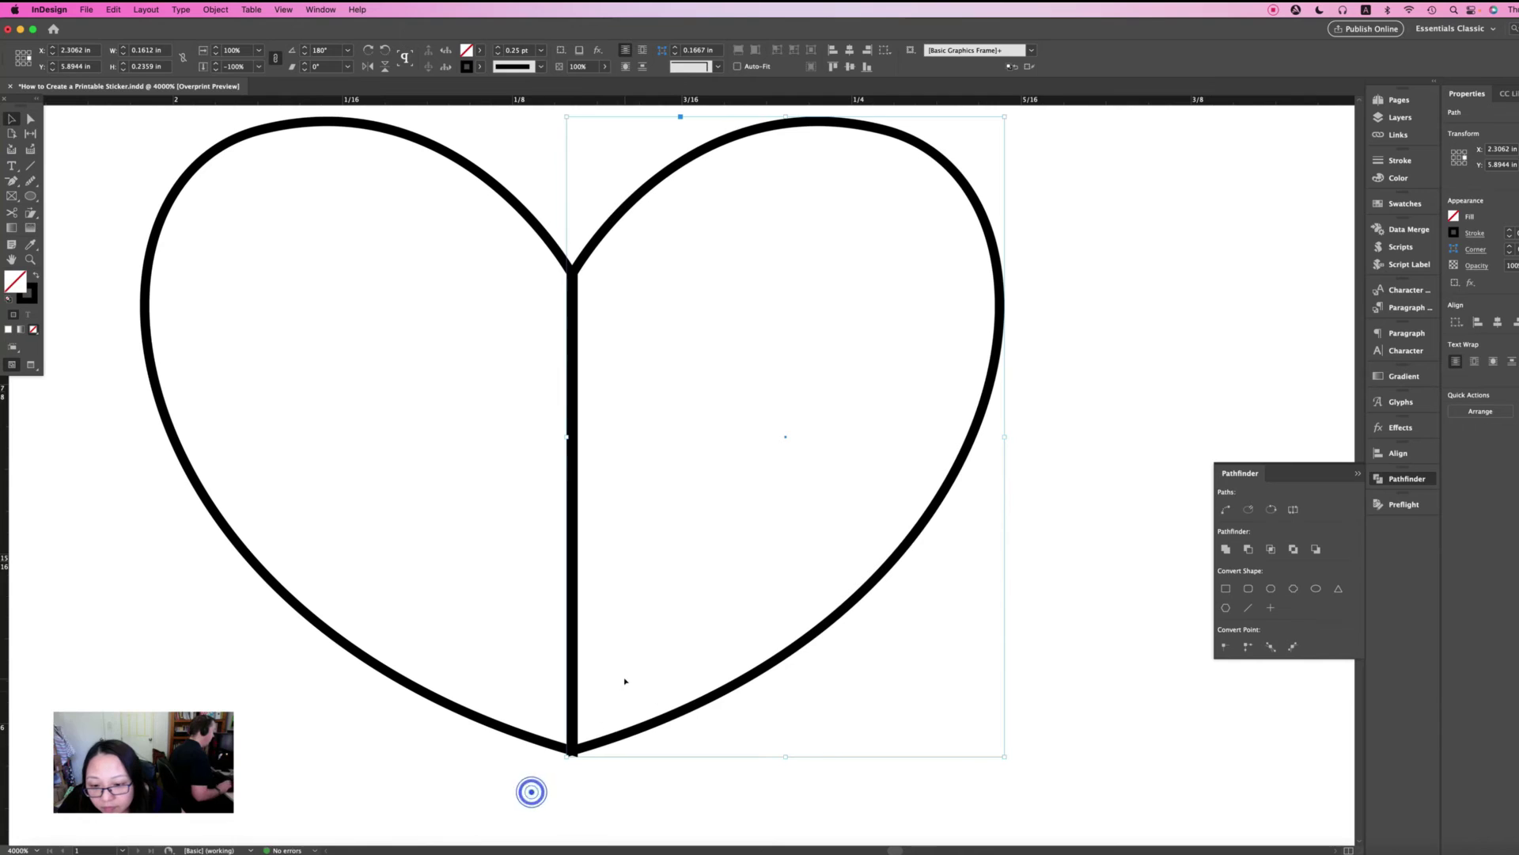
left_click_drag(518, 791, 620, 670)
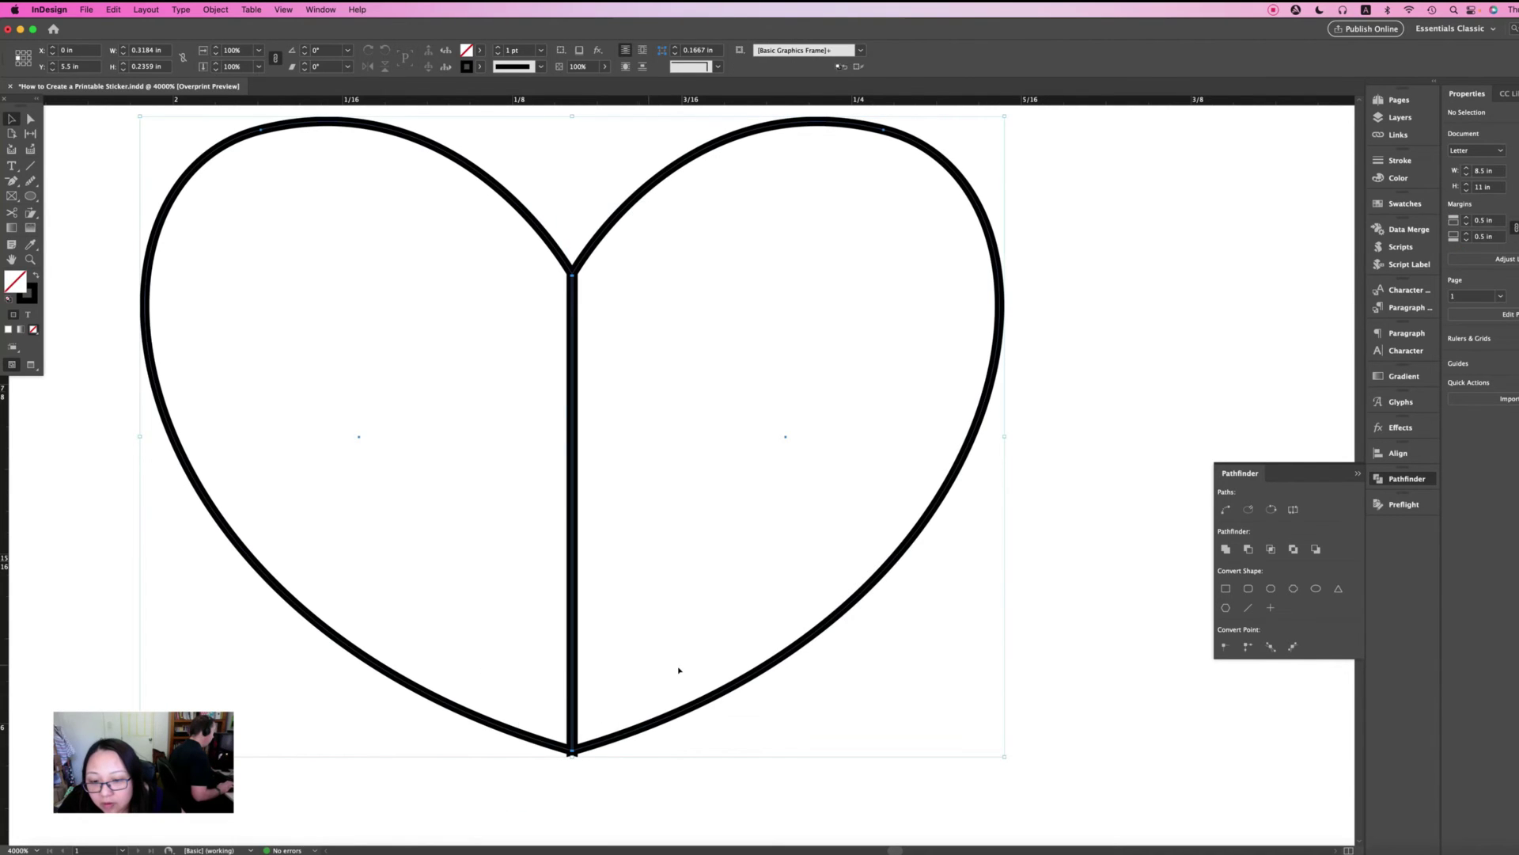
left_click(1226, 549)
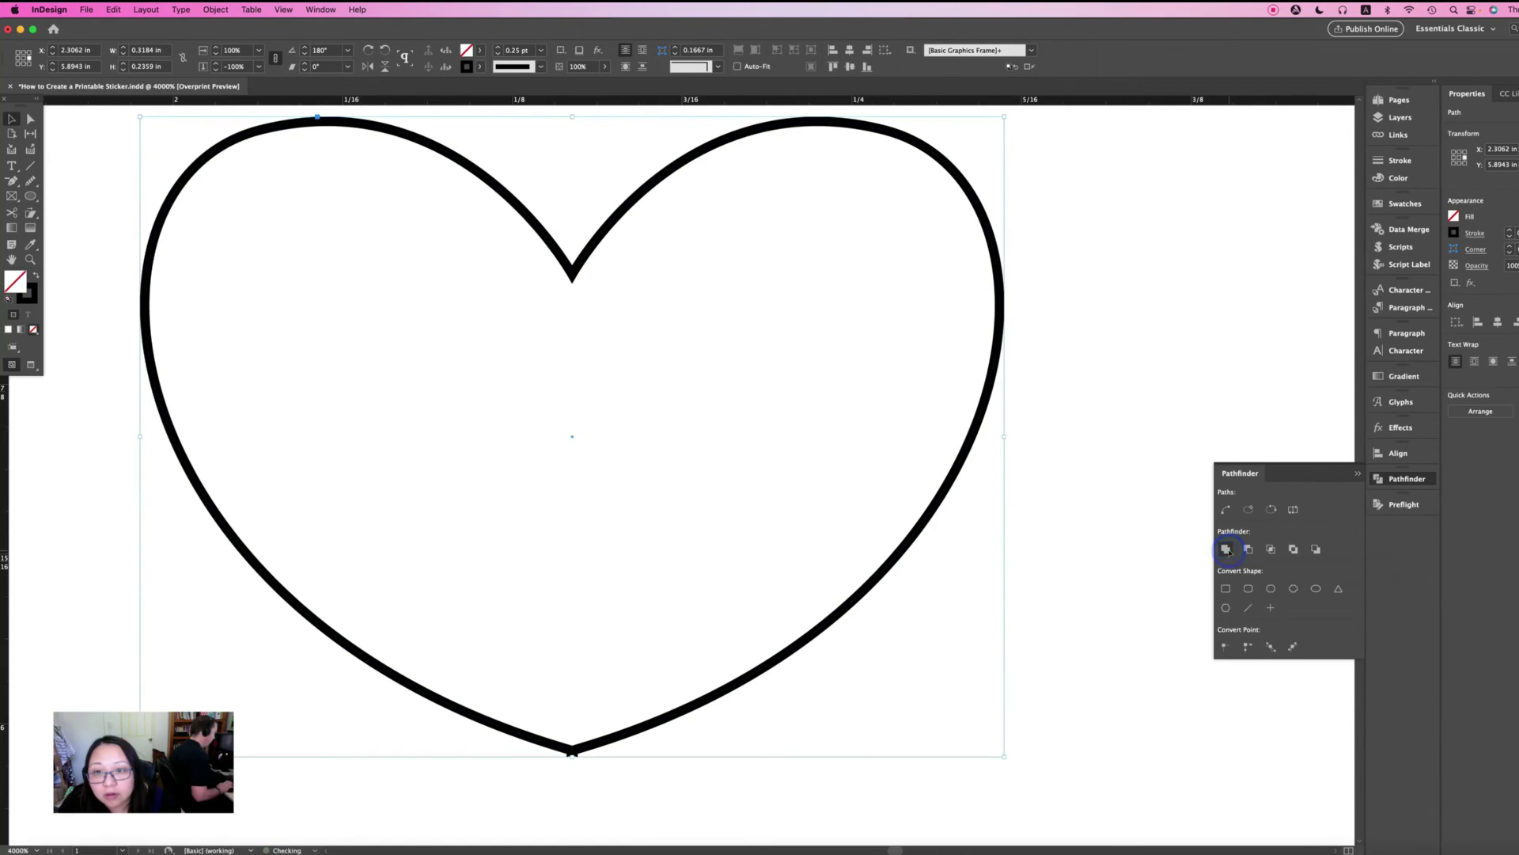
Shrink the united heart to about 0.17 by 0.16 in and place it inside the upper end of the vertical ribbon banner
key("a")
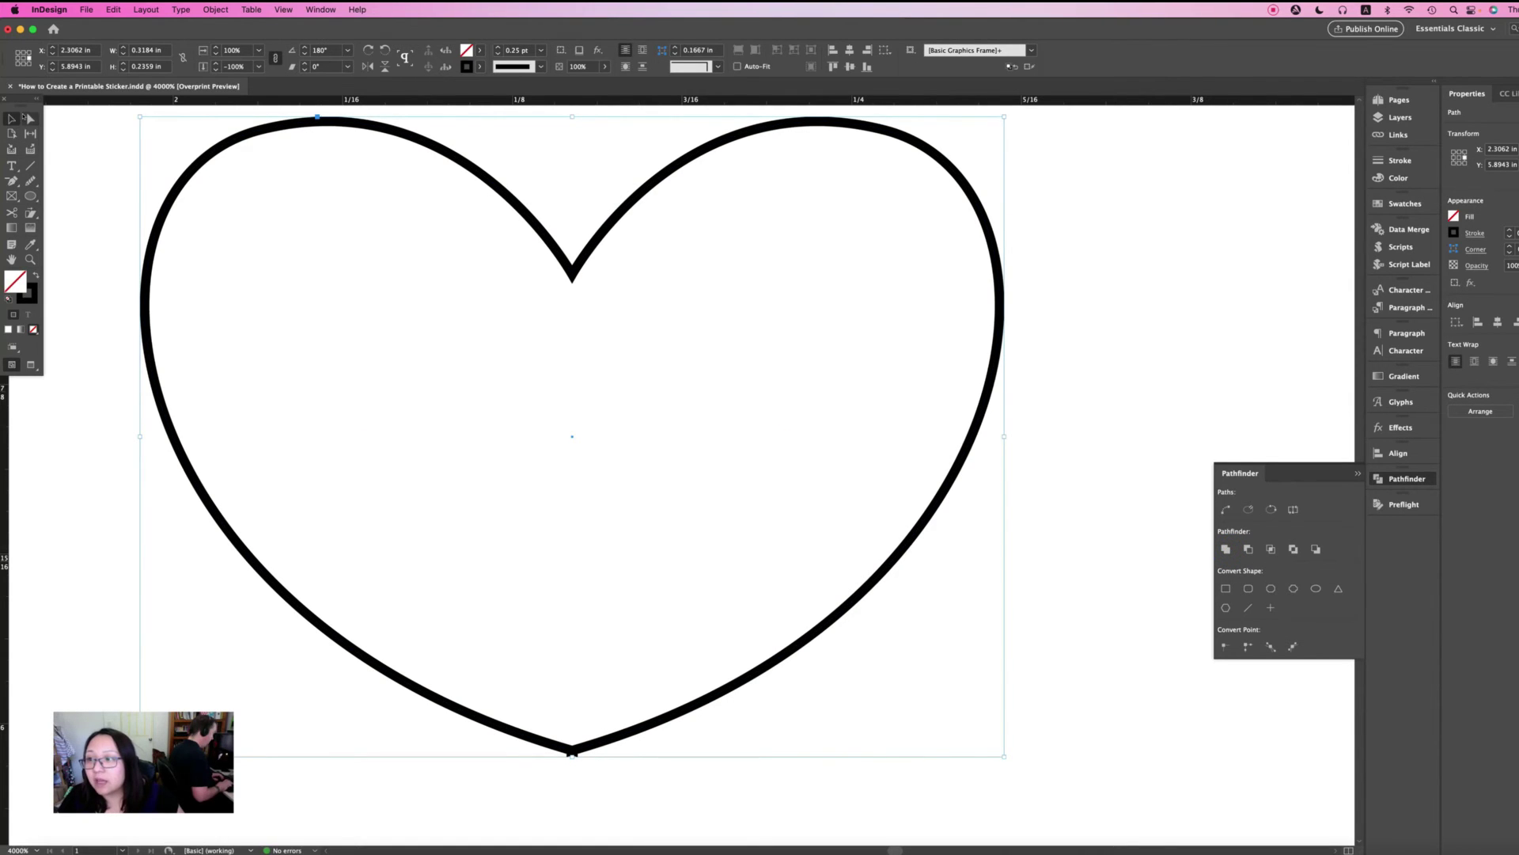
key("super+minus")
key("super+minus")
key("super+minus")
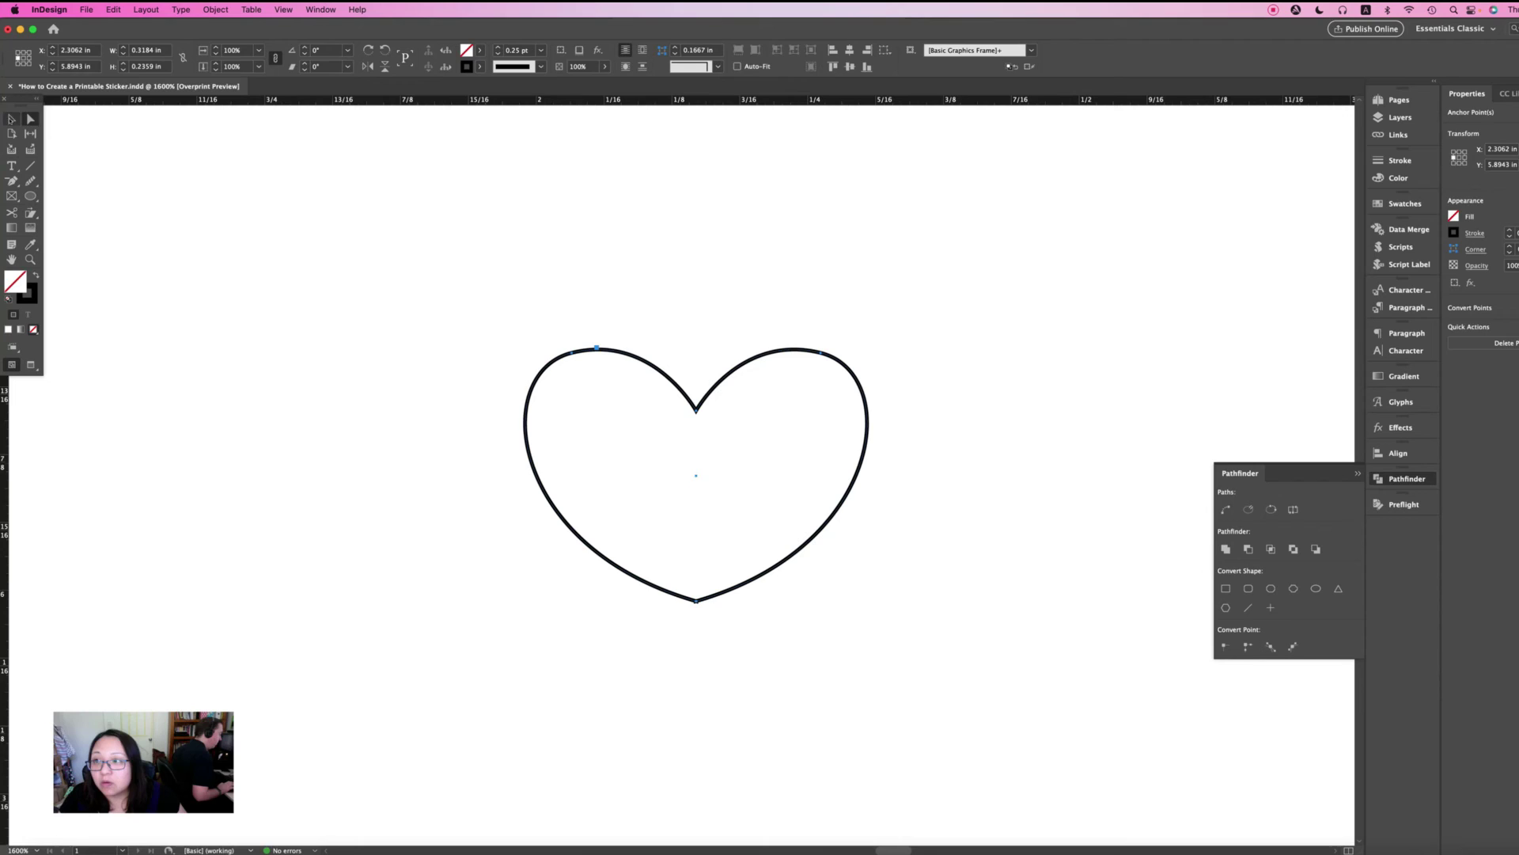
key("v")
left_click(251, 261)
left_click_drag(485, 256, 808, 472)
left_click_drag(666, 346, 667, 383)
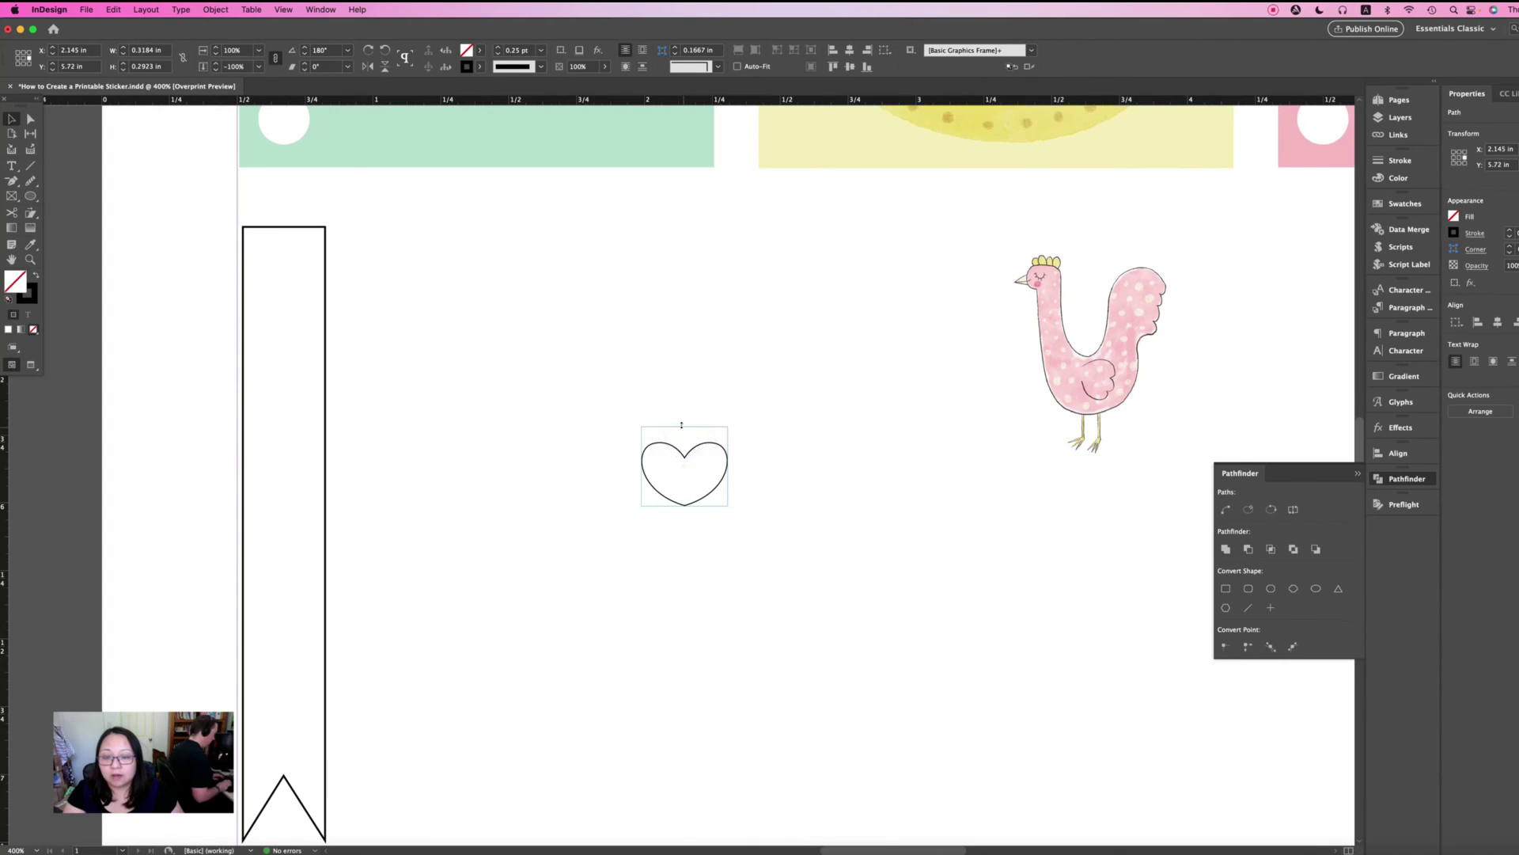
left_click_drag(682, 425, 687, 469)
left_click_drag(664, 486, 281, 268)
left_click(373, 310)
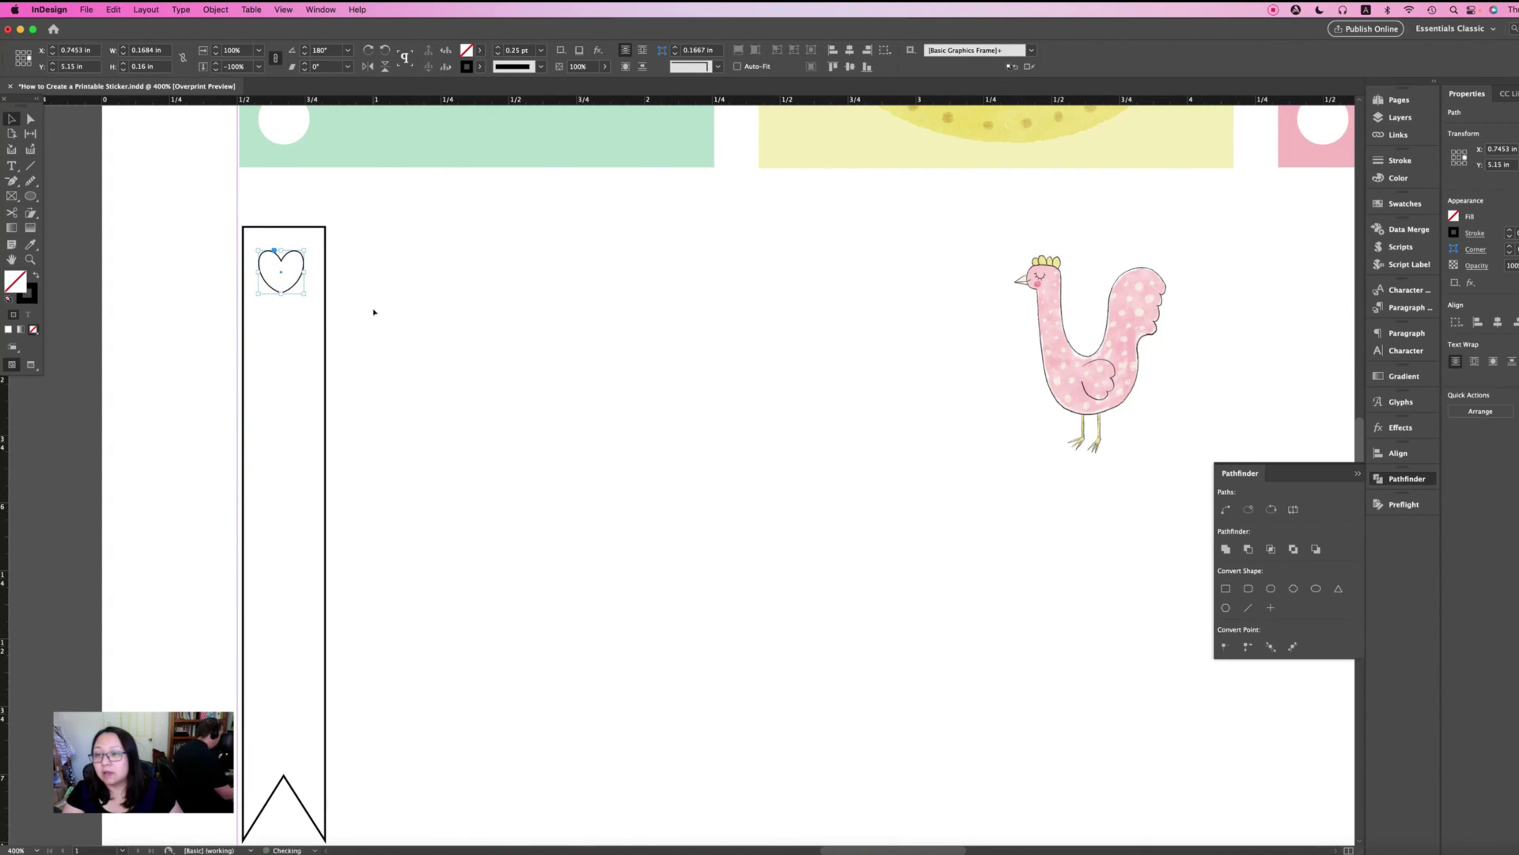